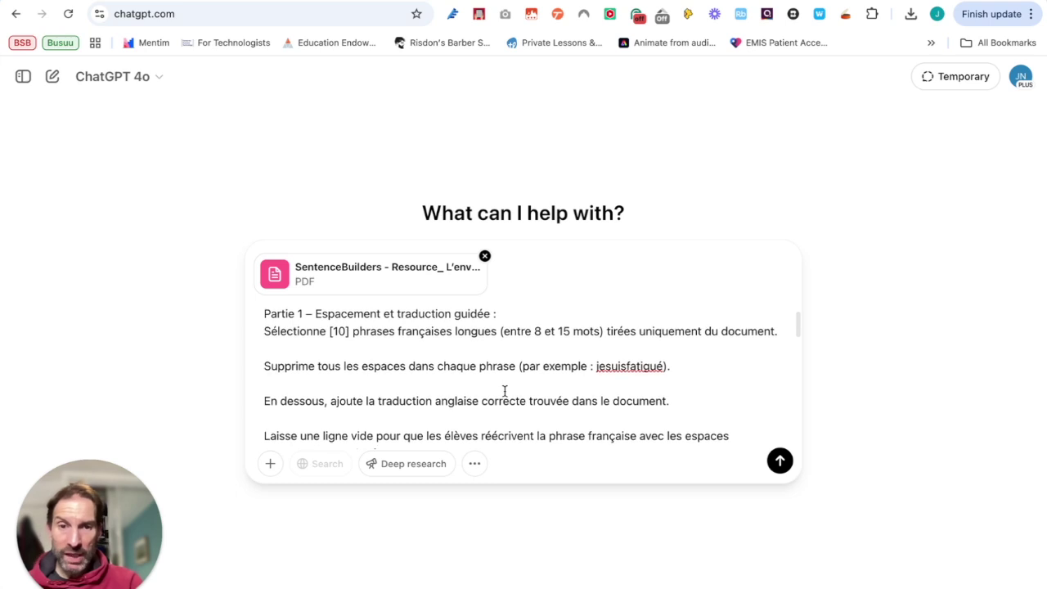
- Review the two-part French spacing and translation-correction prompt and submit it with the attached SentenceBuilders PDF
double_click(607, 336)
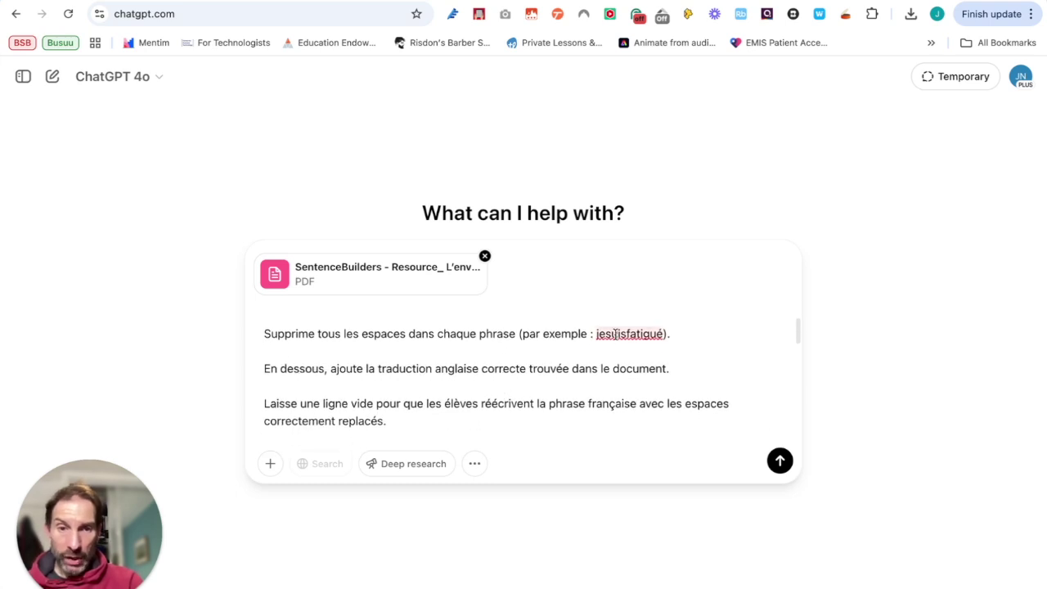
scroll(771, 393, "down", 2)
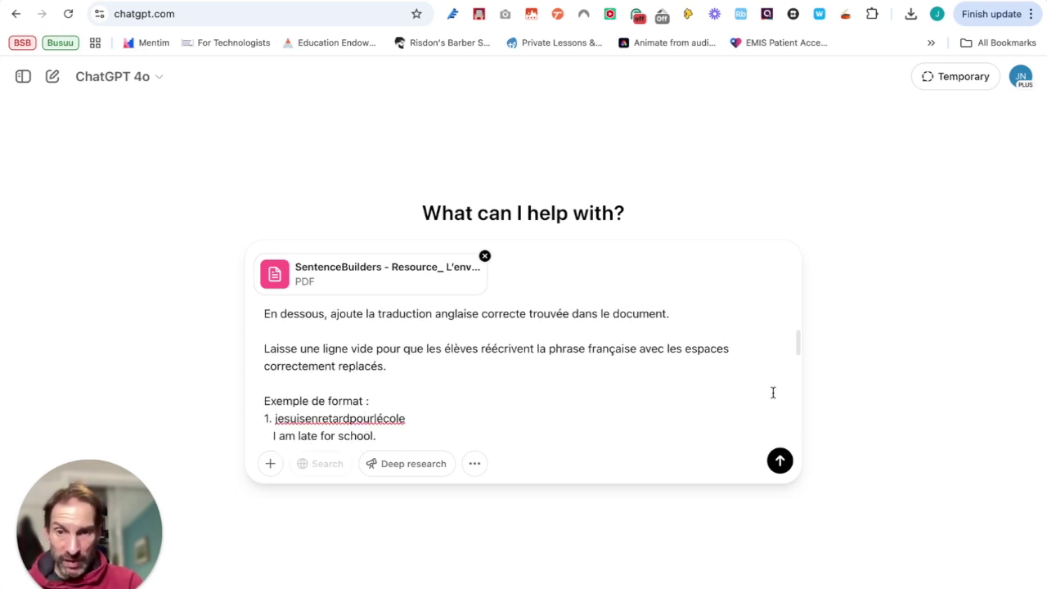
scroll(771, 393, "down", 3)
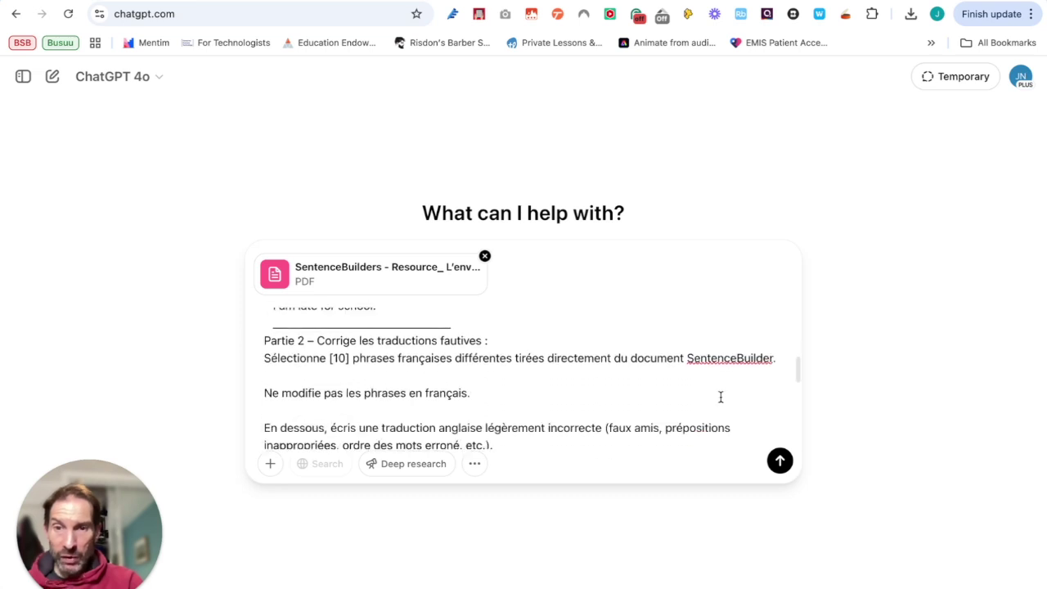
scroll(685, 400, "down", 5)
scroll(686, 400, "down", 5)
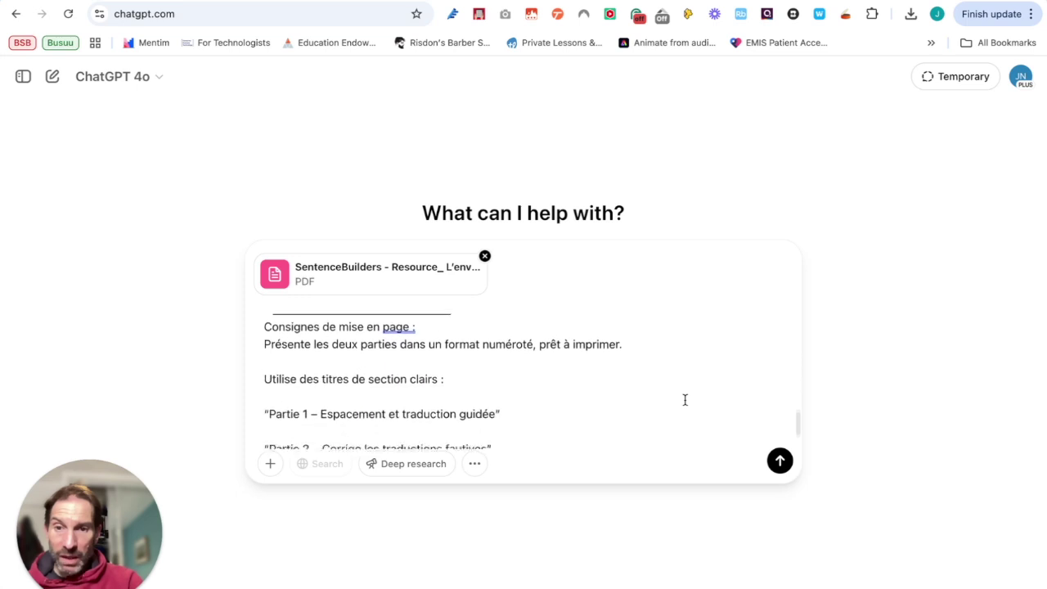
scroll(685, 399, "down", 1)
scroll(685, 399, "up", 5)
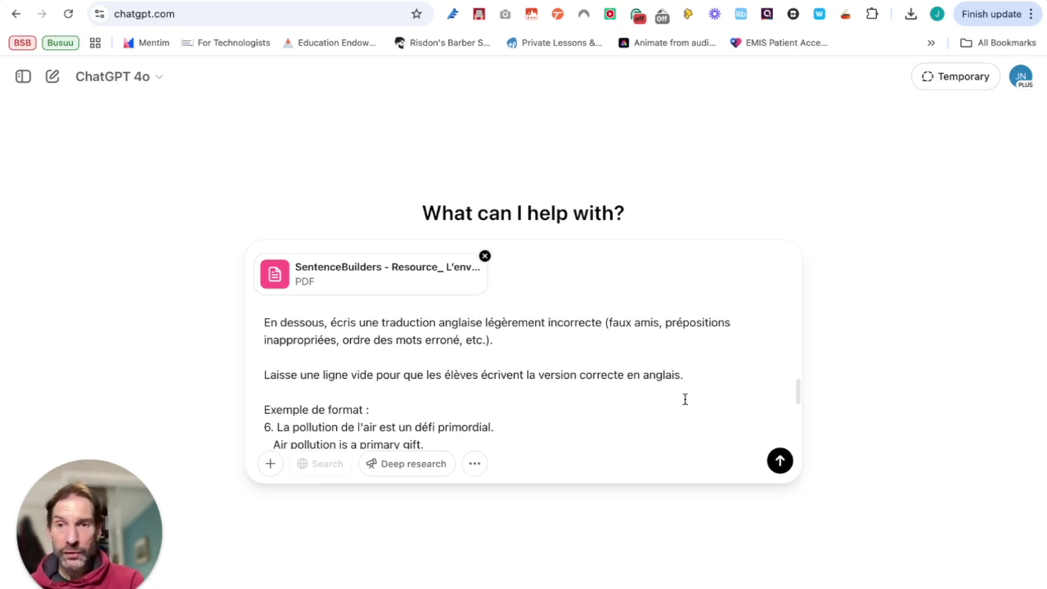
left_click(779, 461)
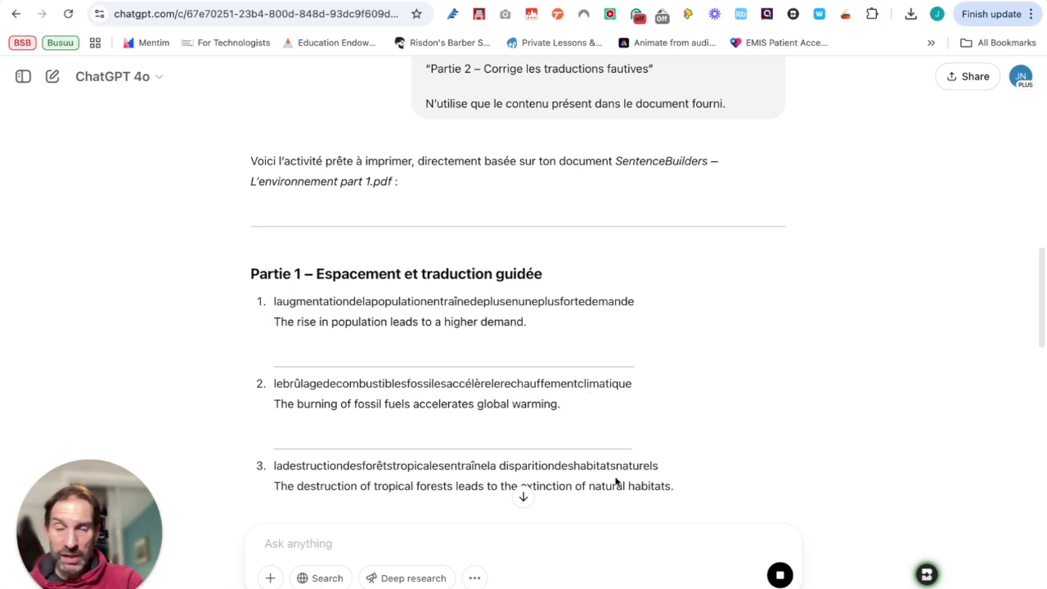
- Examine the generated worksheet's Partie 1 spacing sentences and Partie 2 faulty translations, and compare them with the original prompt
scroll(570, 378, "down", 3)
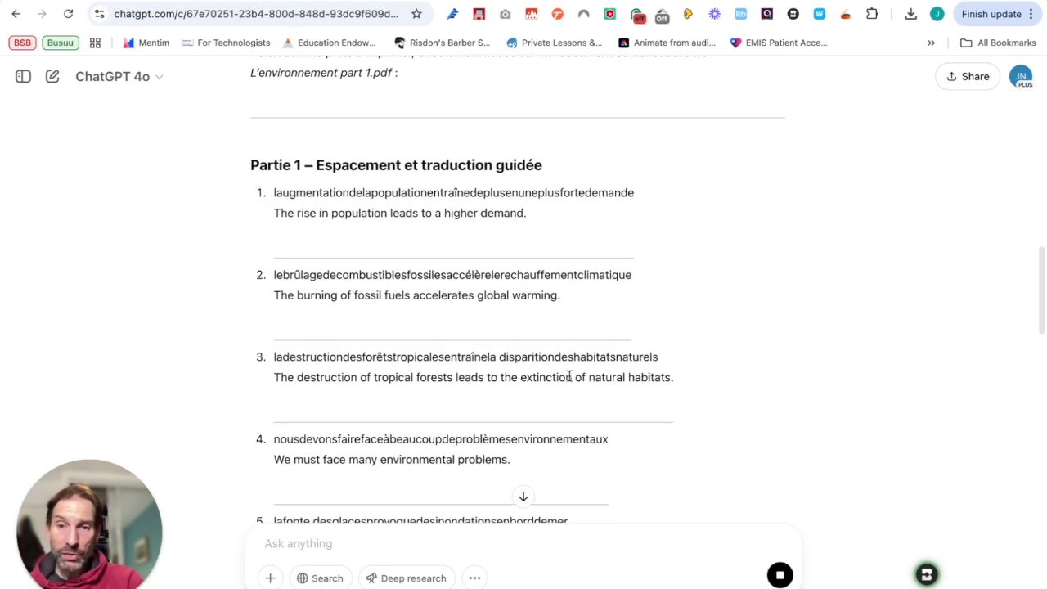
scroll(513, 352, "down", 2)
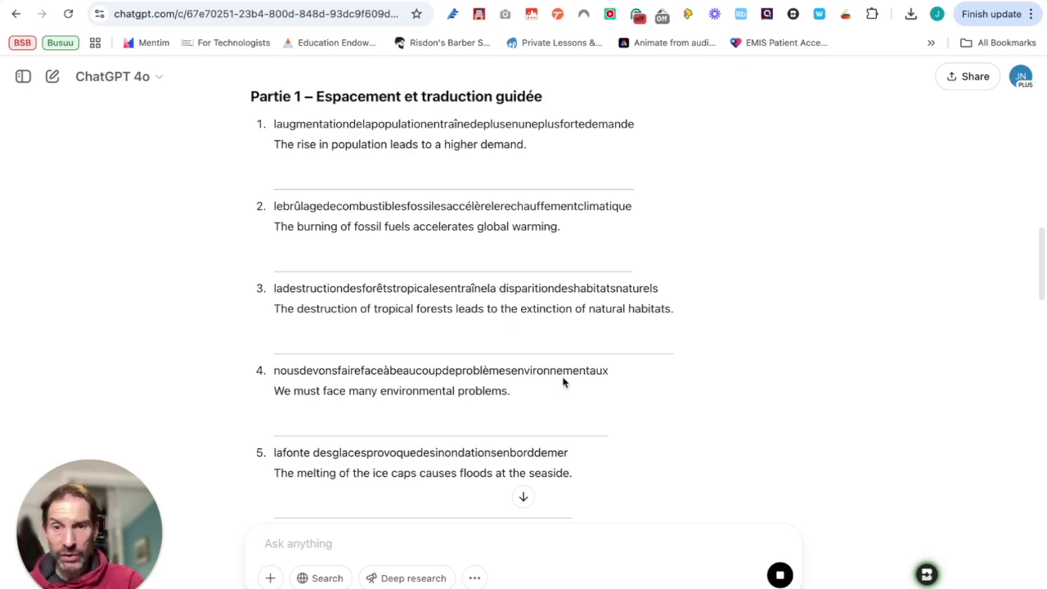
scroll(549, 385, "down", 15)
scroll(601, 385, "down", 2)
scroll(571, 386, "down", 4)
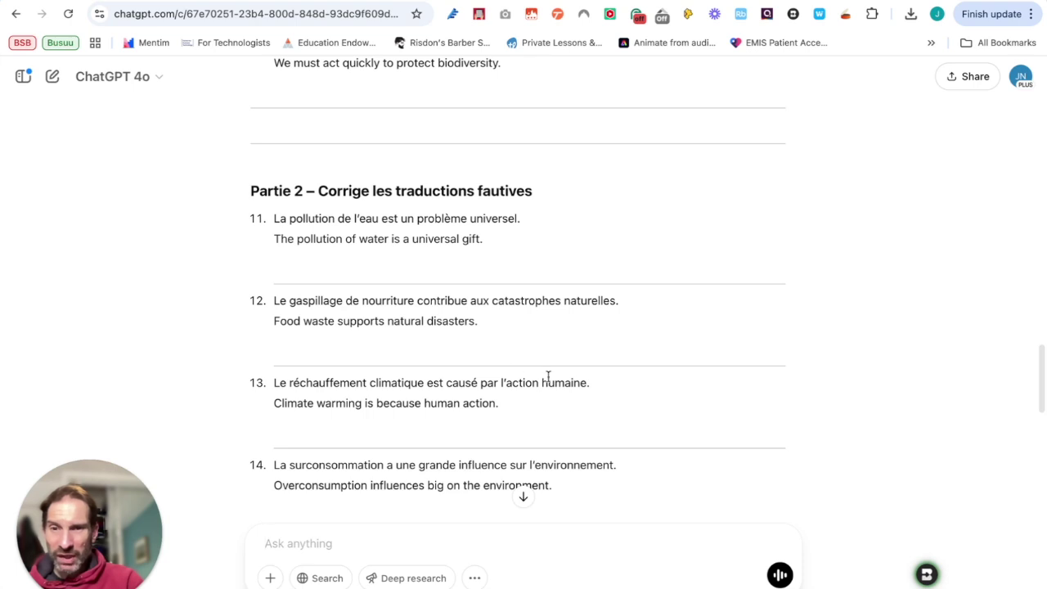
scroll(582, 383, "down", 1)
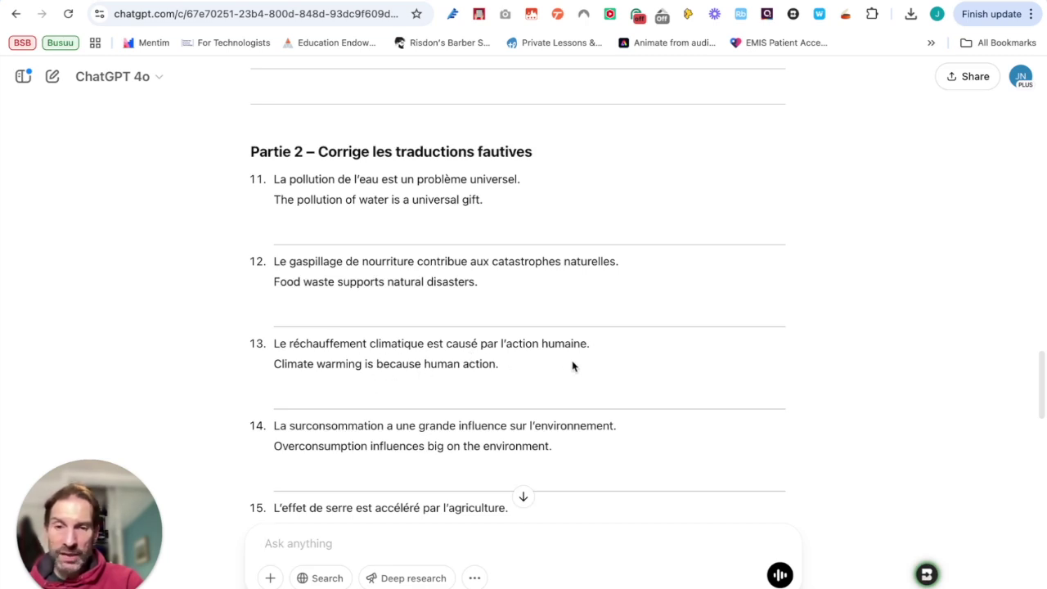
scroll(568, 365, "down", 2)
scroll(580, 368, "down", 2)
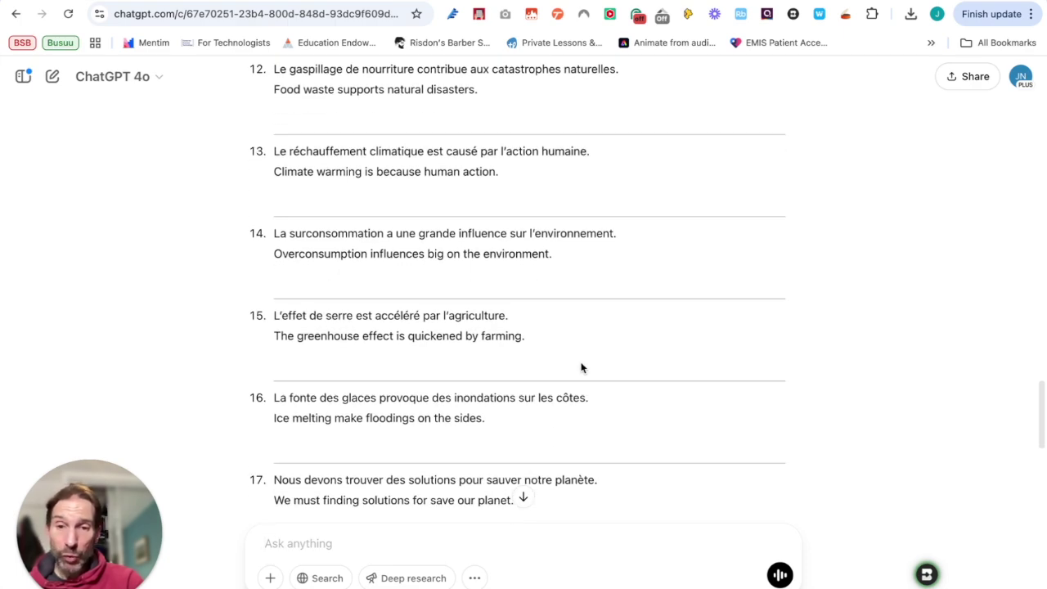
scroll(577, 368, "up", 15)
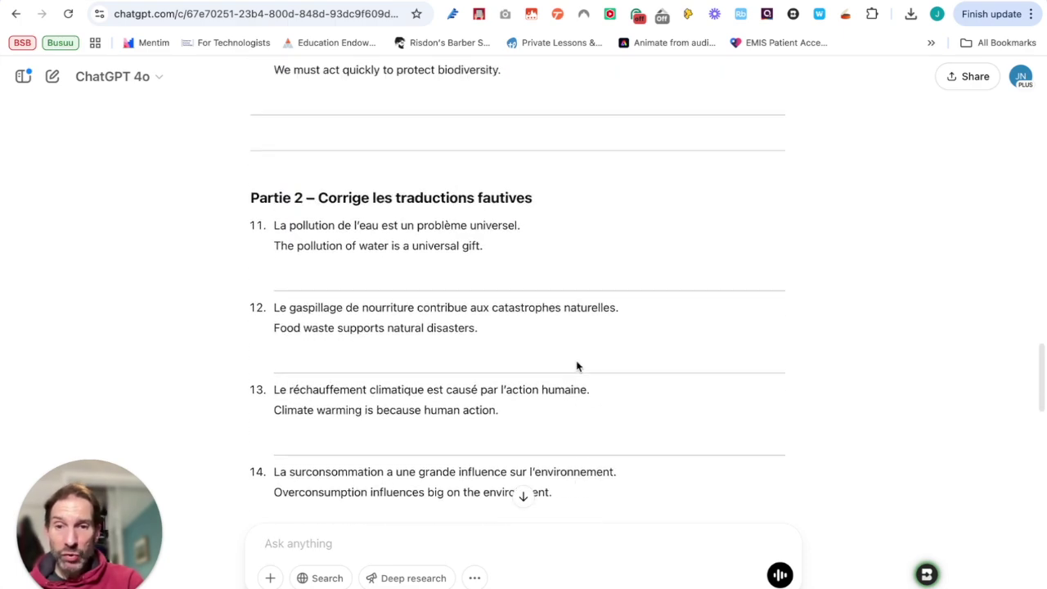
scroll(577, 364, "up", 10)
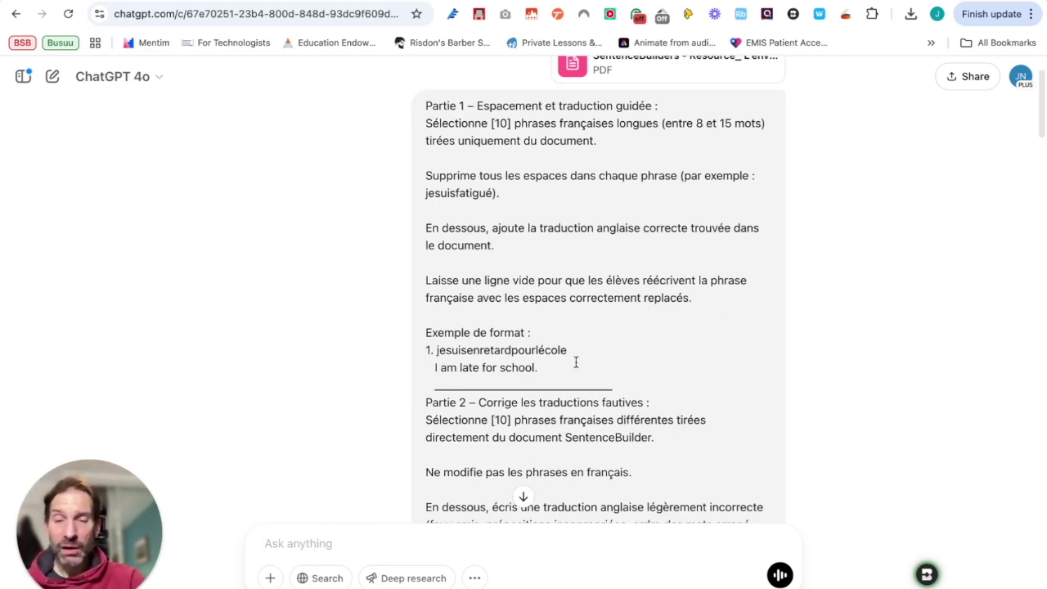
scroll(577, 367, "up", 2)
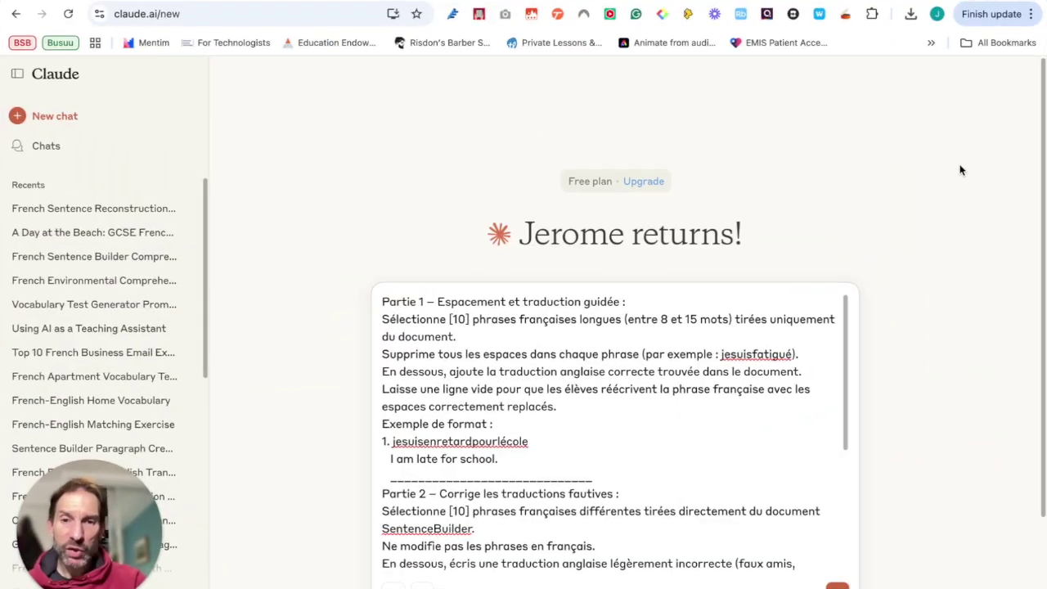
- Switch to Claude and submit the same two-part French worksheet prompt with the attached SentenceBuilders PDF to Claude 3.5 Haiku
scroll(740, 345, "down", 1)
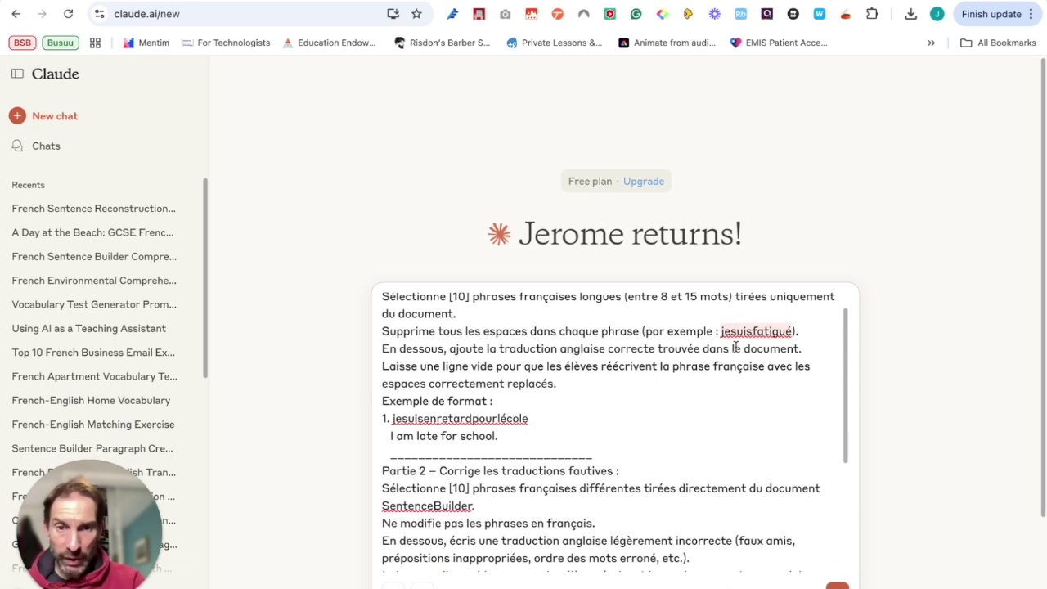
scroll(734, 348, "up", 1)
scroll(675, 320, "down", 5)
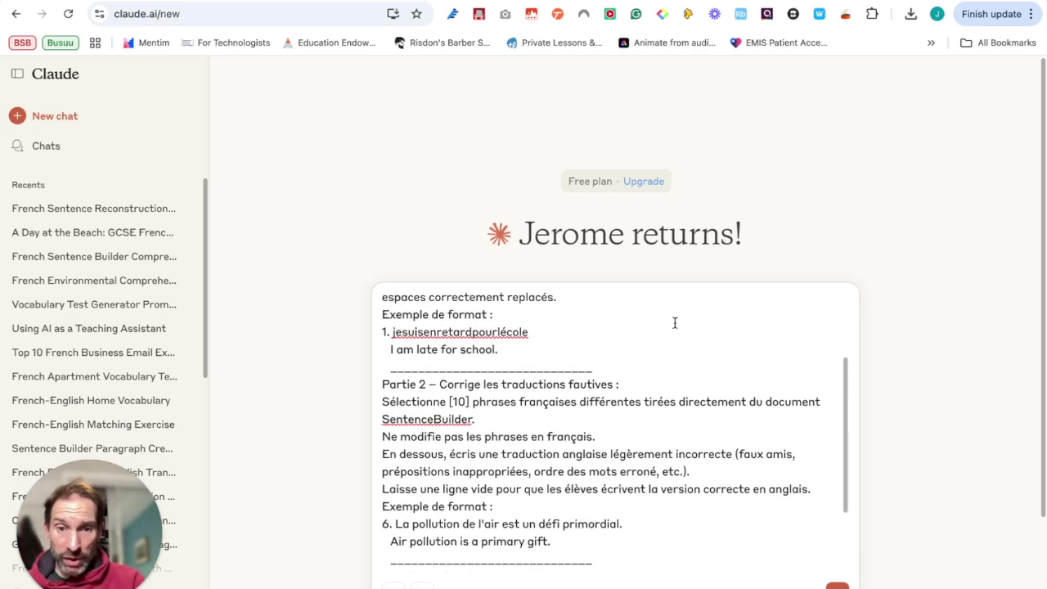
scroll(675, 322, "down", 3)
scroll(918, 295, "down", 2)
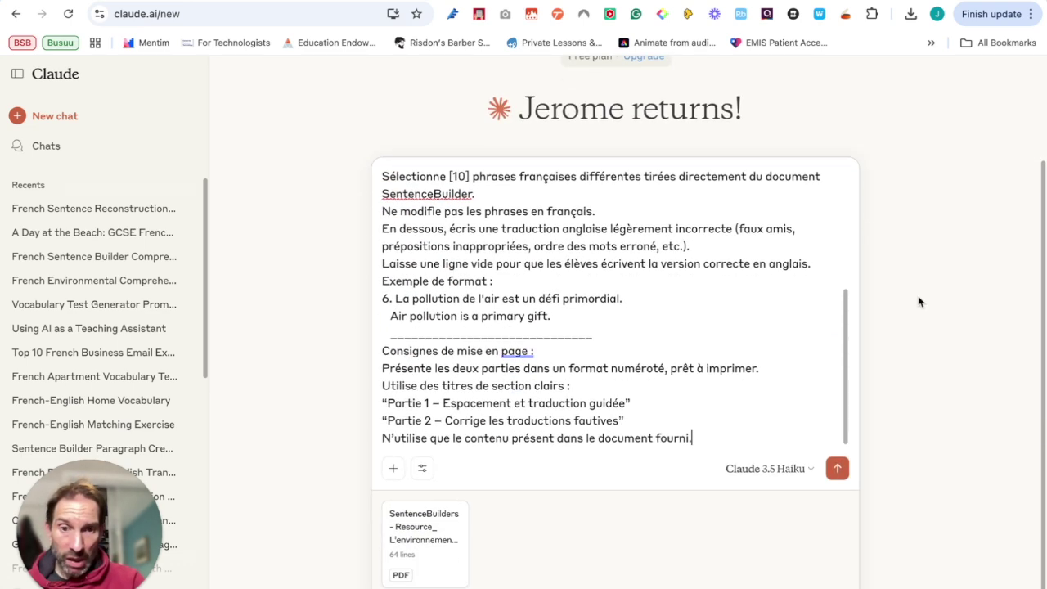
left_click(837, 468)
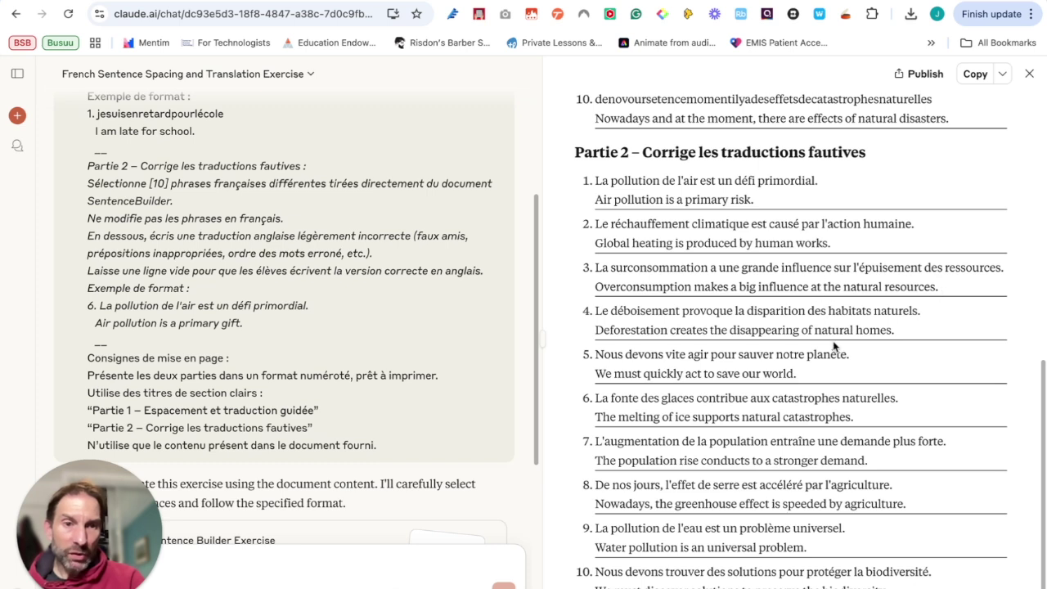
- Examine both parts of Claude's French exercise alongside the prompt's instructions and format examples
scroll(834, 347, "down", 1)
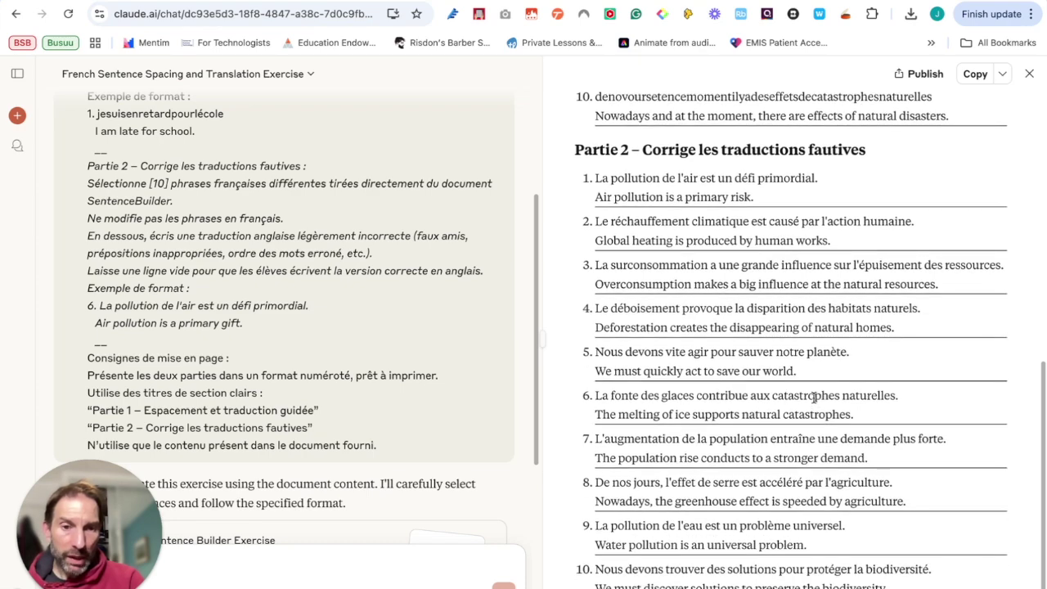
scroll(814, 397, "up", 5)
scroll(501, 405, "up", 4)
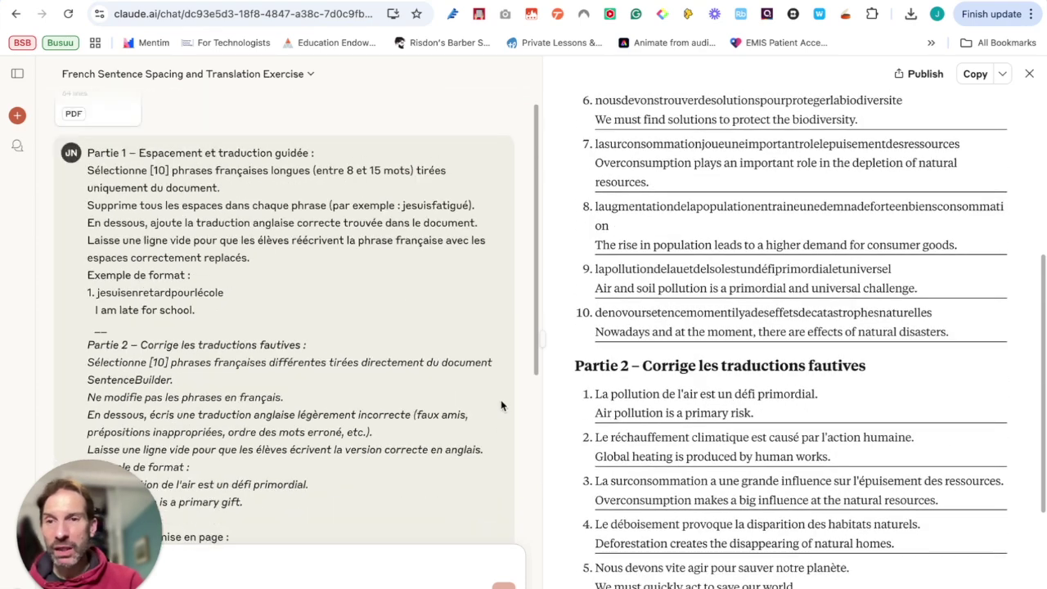
scroll(503, 404, "down", 5)
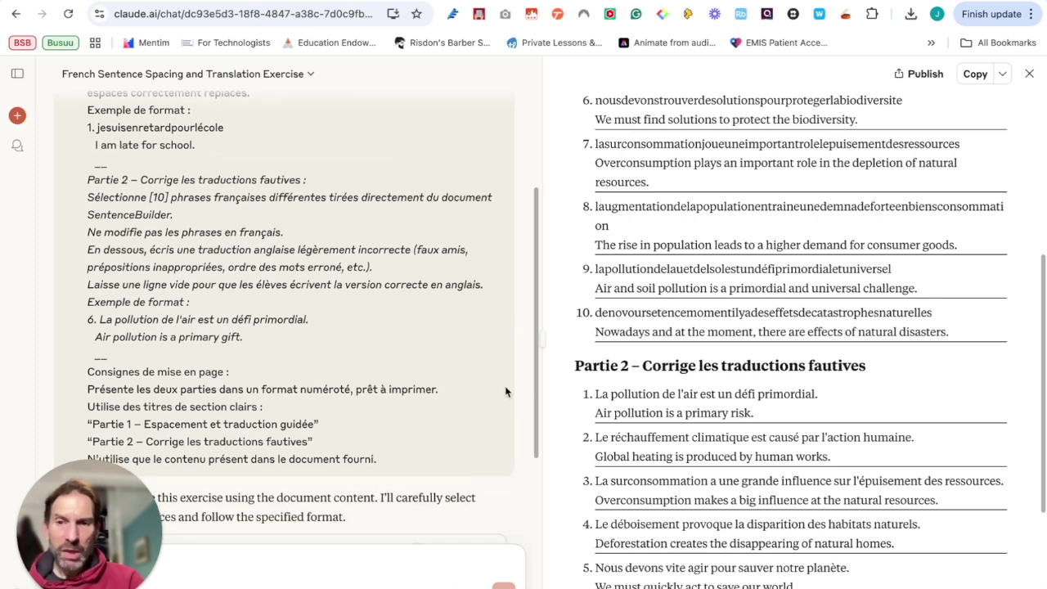
scroll(421, 388, "down", 1)
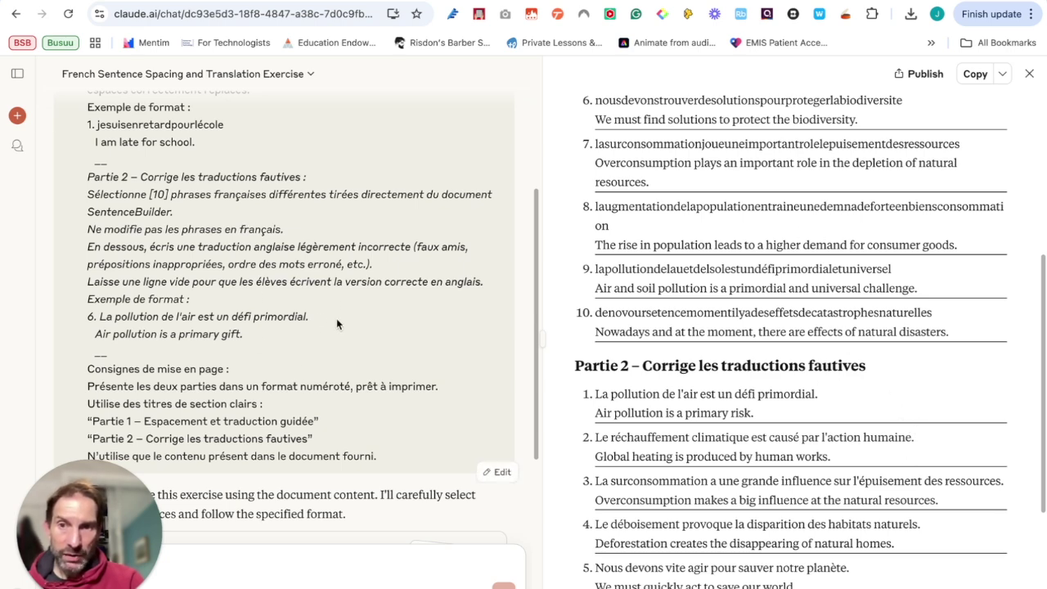
scroll(319, 327, "down", 2)
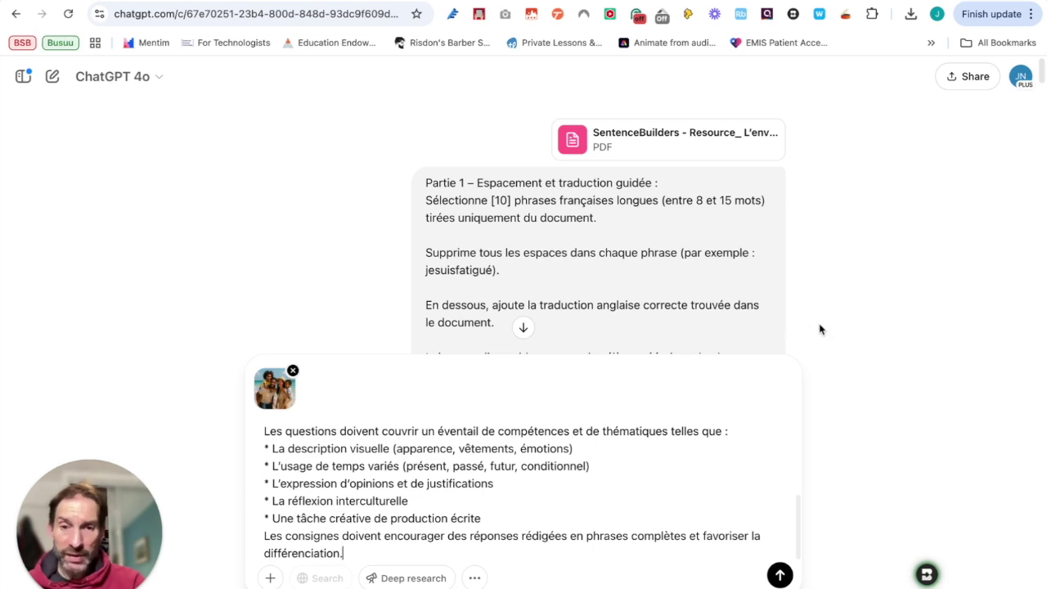
- Return to ChatGPT and submit the beach family photo with the prompt for a Terminale-level English Baccalauréat activity sheet
left_click(474, 578)
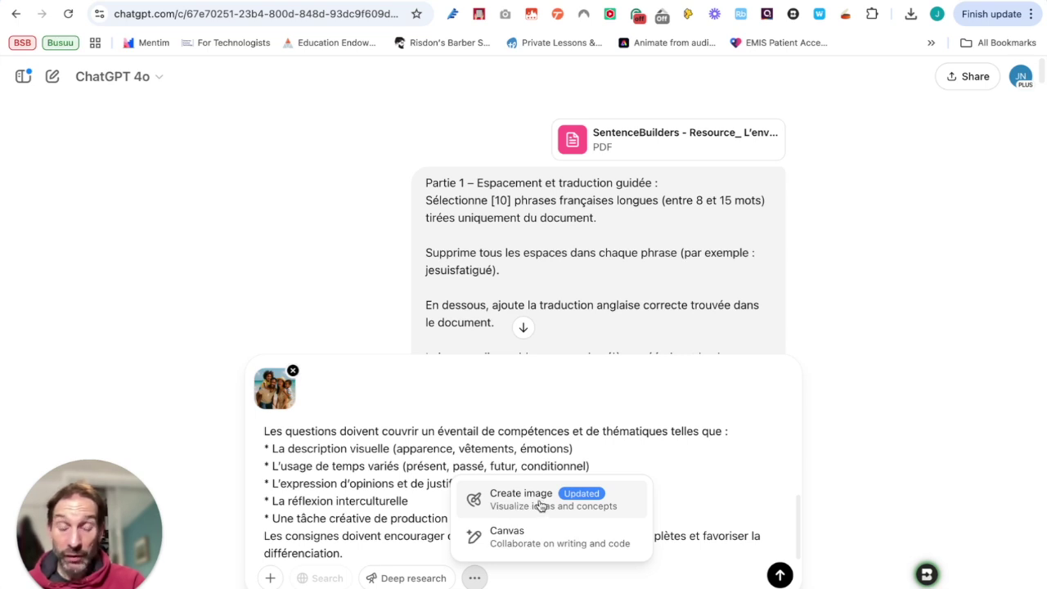
left_click(873, 440)
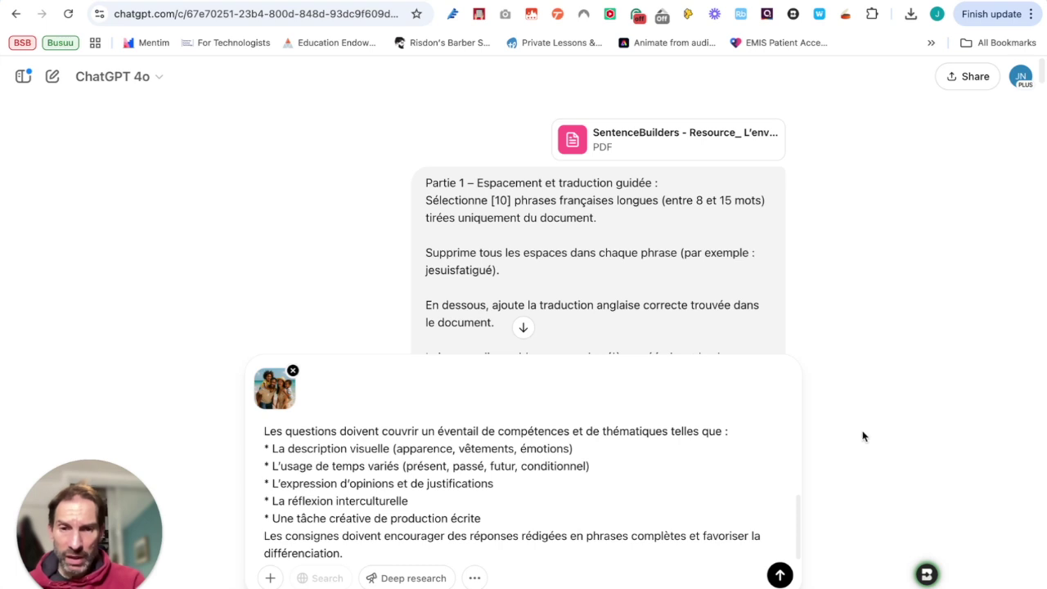
scroll(613, 451, "down", 1)
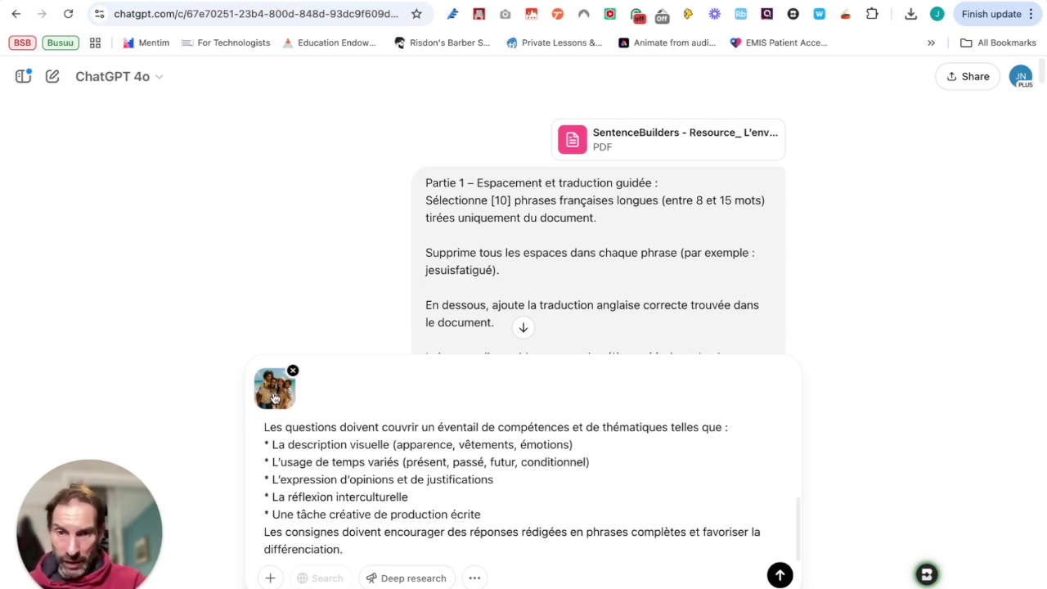
scroll(469, 467, "up", 3)
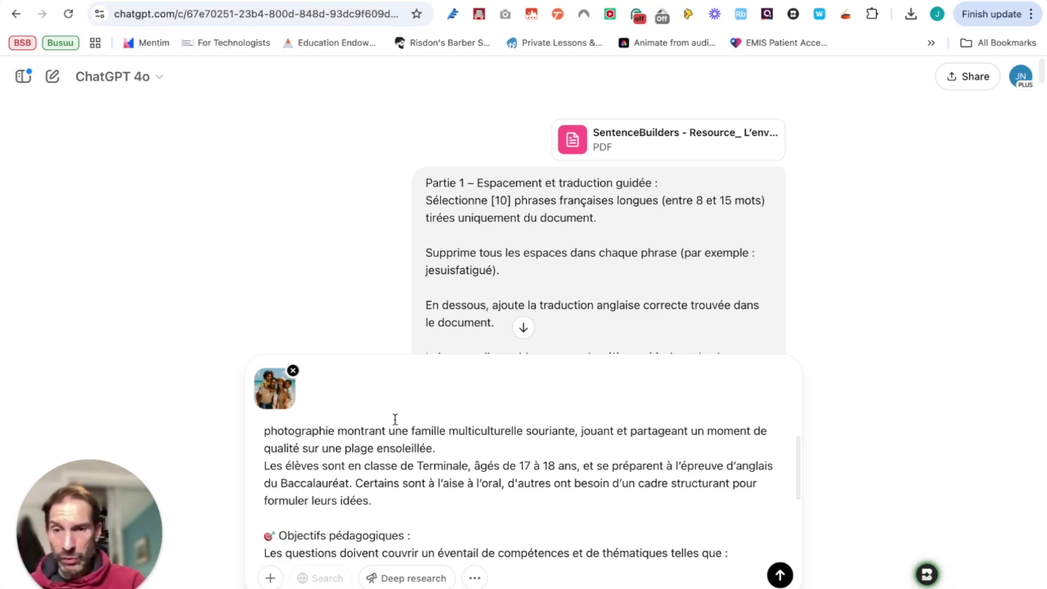
scroll(466, 465, "up", 1)
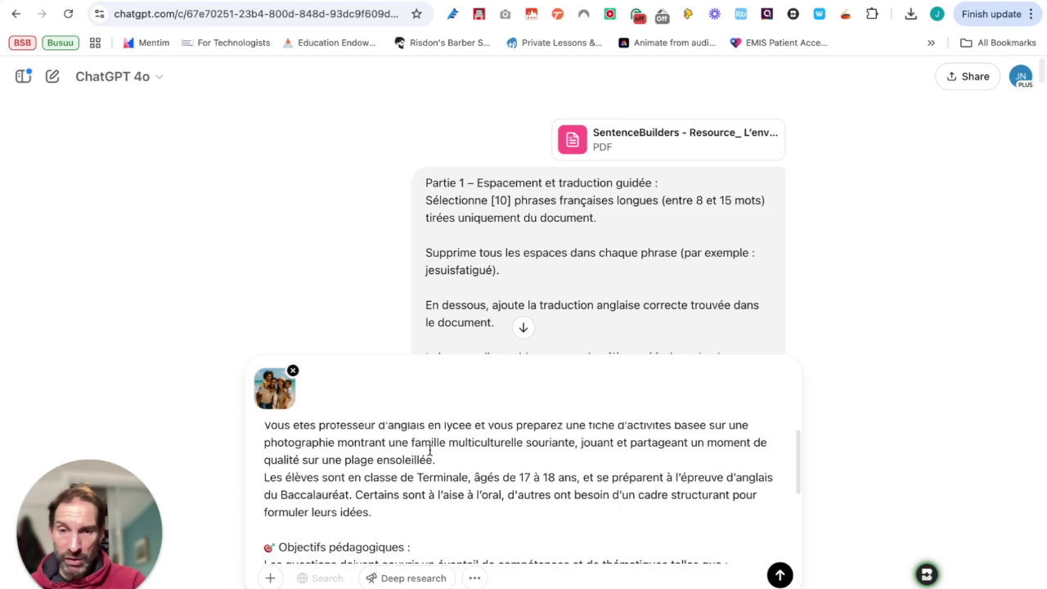
scroll(543, 482, "down", 3)
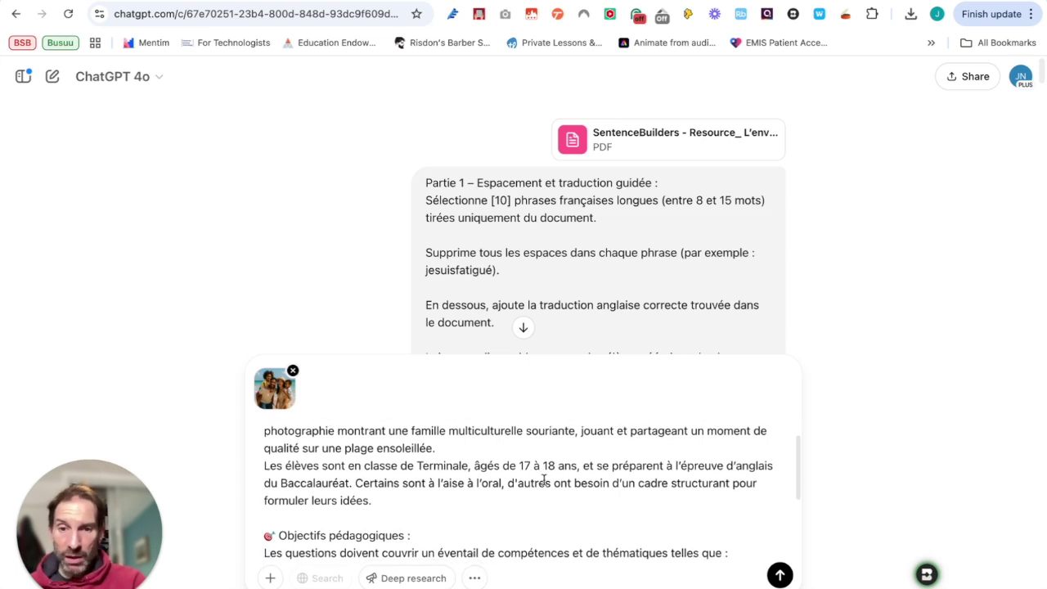
scroll(543, 482, "up", 4)
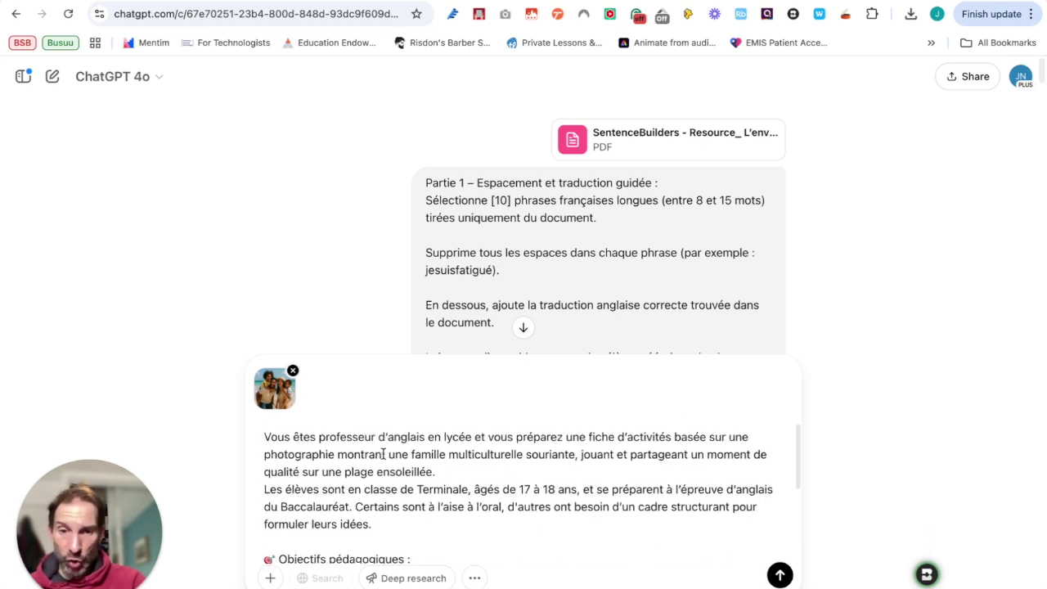
scroll(549, 483, "down", 4)
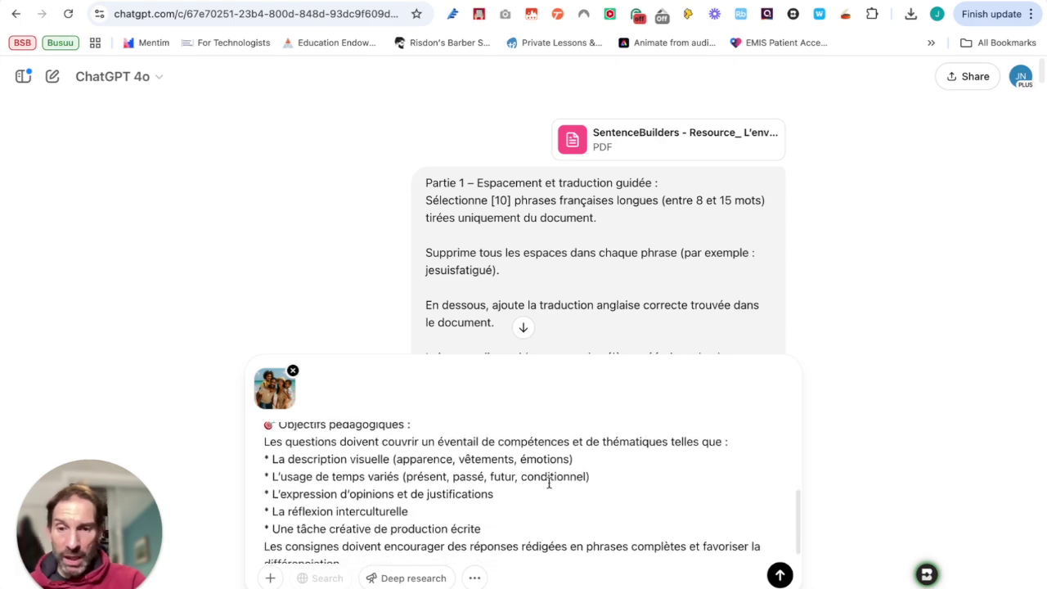
left_click(780, 575)
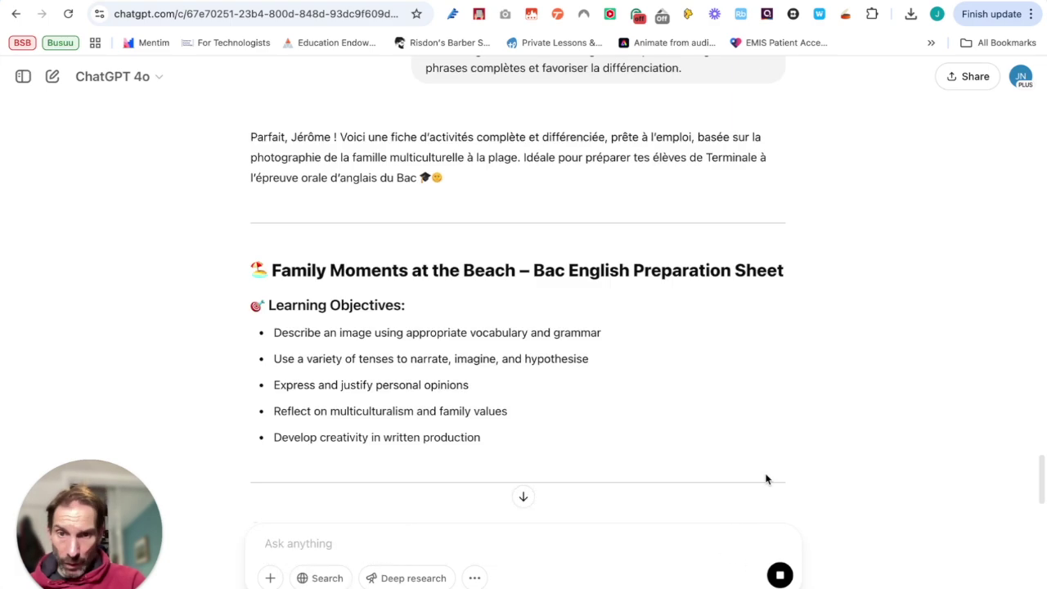
- Examine the beach activity sheet's learning objectives and Part 1 scene-description questions against the submitted family photo
scroll(815, 382, "down", 6)
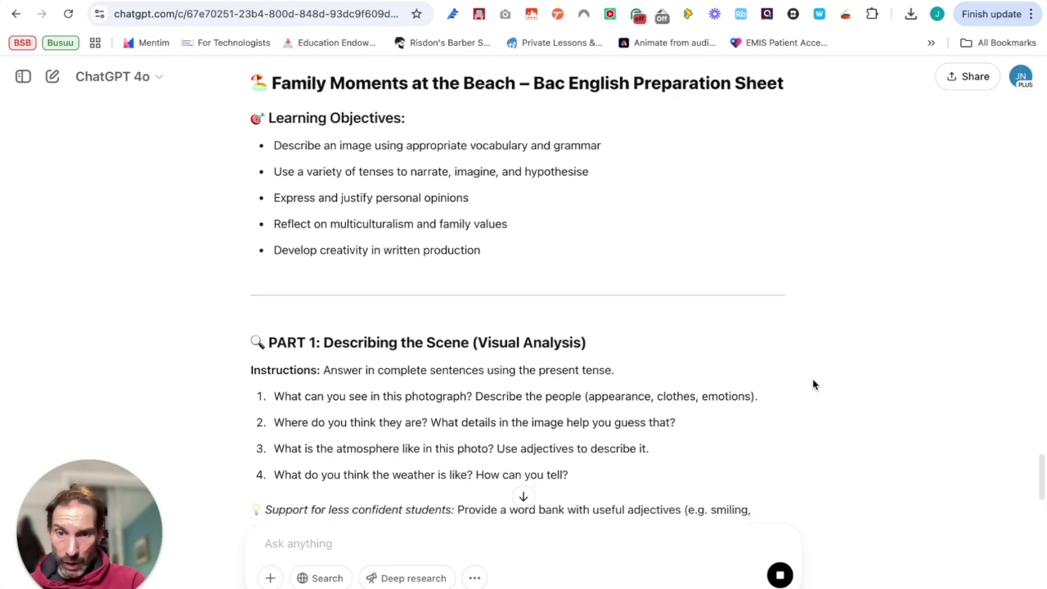
scroll(814, 384, "down", 1)
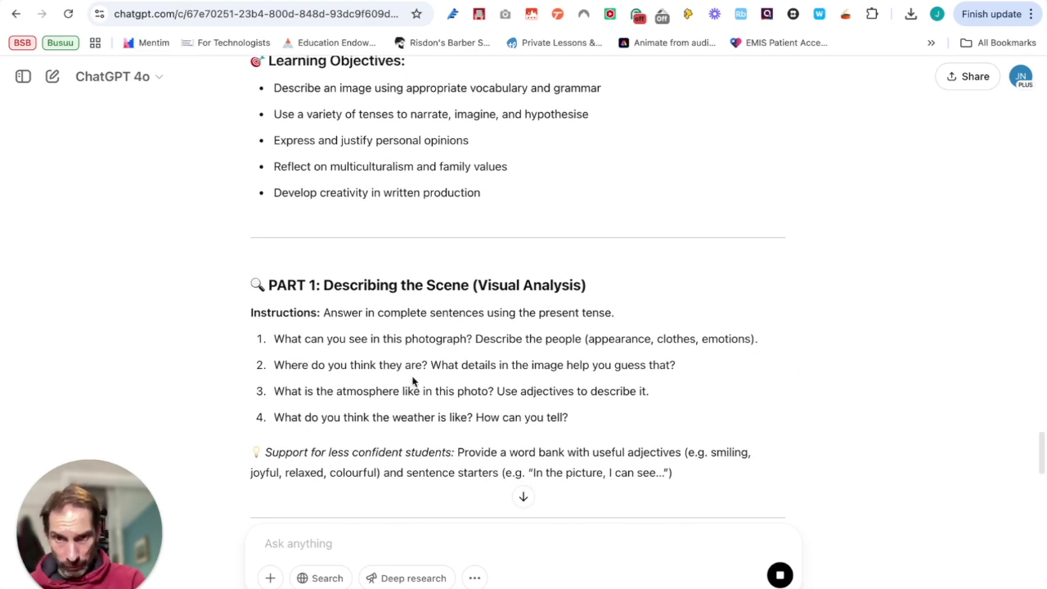
scroll(412, 380, "up", 10)
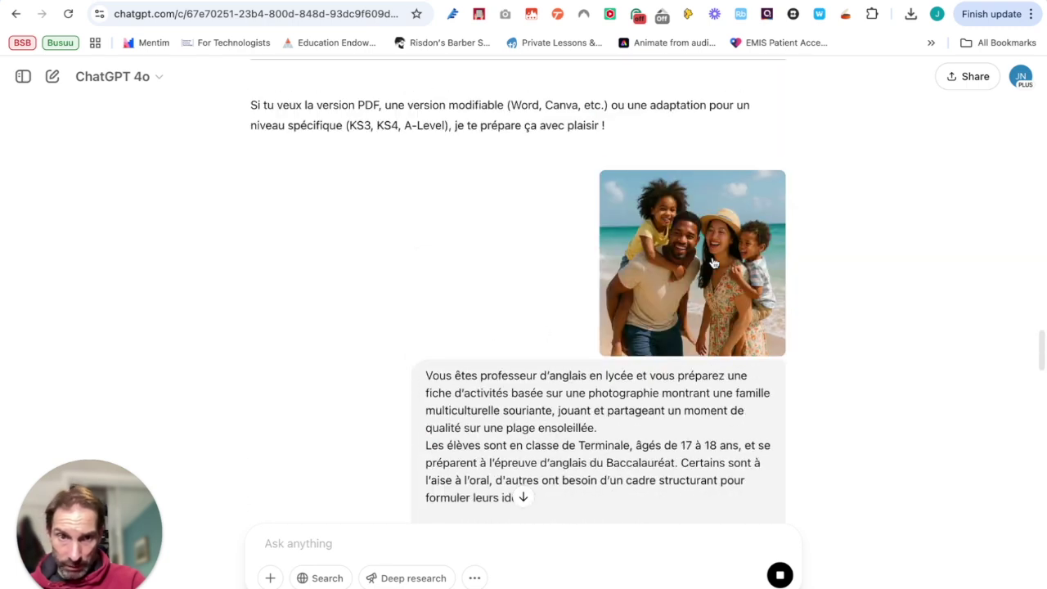
- Examine the rest of ChatGPT's beach activity sheet, from the Part 2 tense tasks through opinions and intercultural reflection to the creative writing task
scroll(544, 406, "down", 3)
scroll(548, 404, "down", 10)
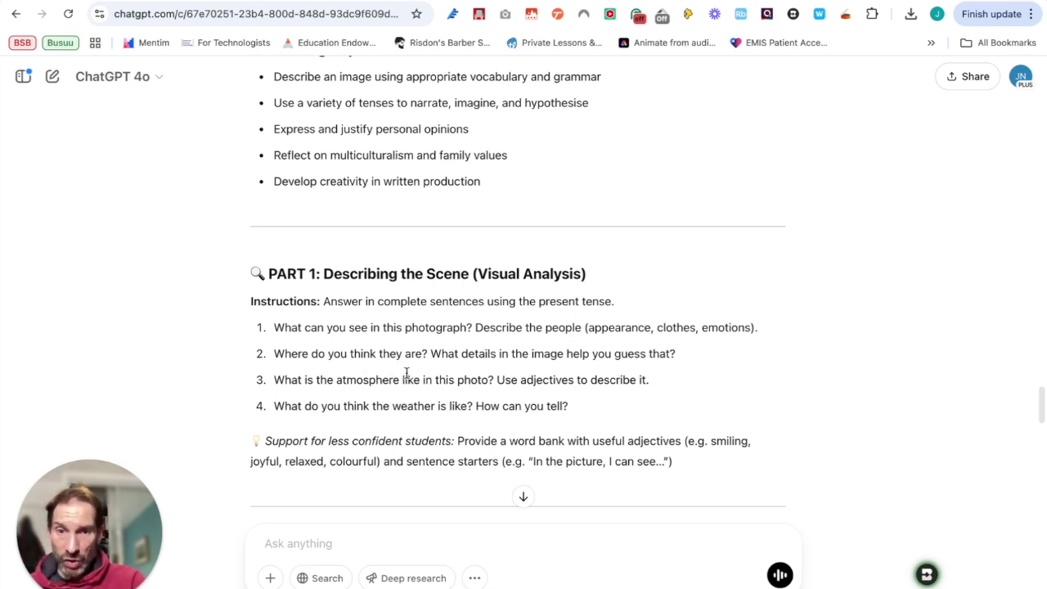
scroll(409, 375, "down", 1)
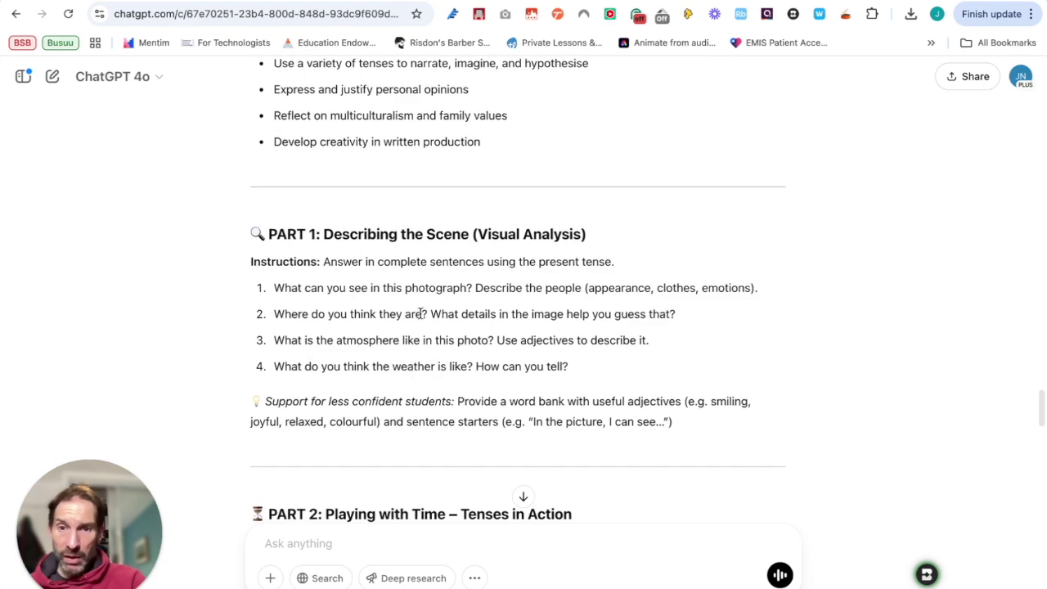
scroll(462, 401, "down", 3)
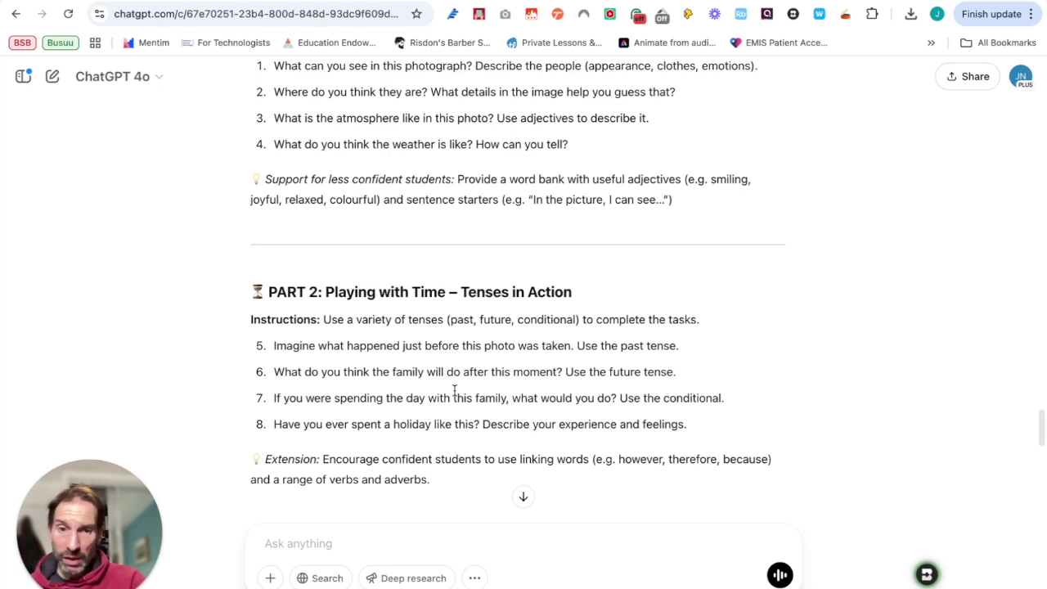
scroll(455, 389, "down", 3)
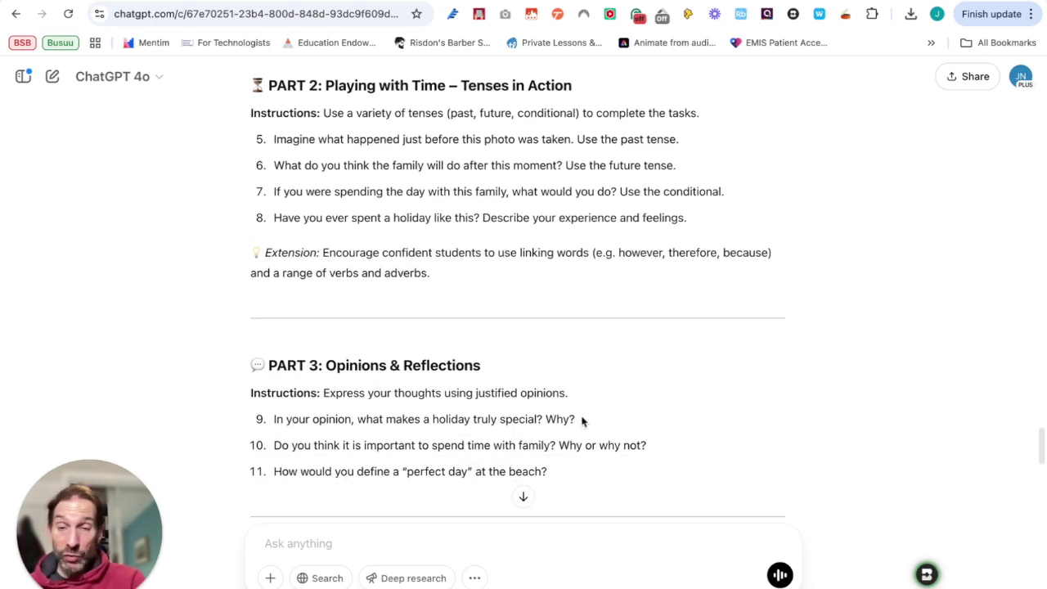
scroll(581, 420, "up", 10)
scroll(582, 413, "up", 2)
scroll(580, 414, "down", 8)
scroll(580, 420, "down", 1)
scroll(580, 419, "down", 2)
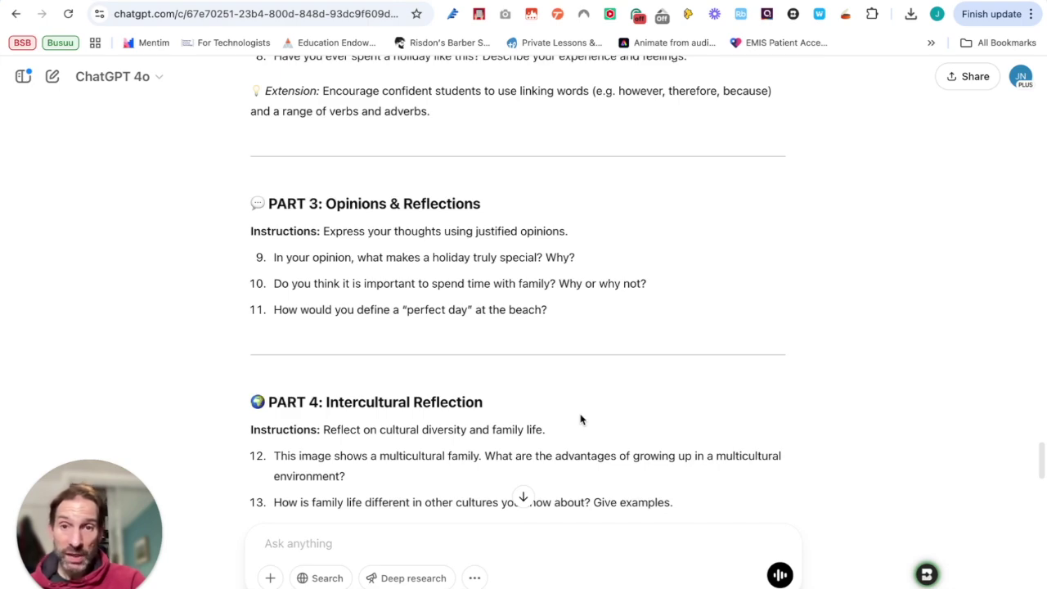
scroll(579, 419, "down", 5)
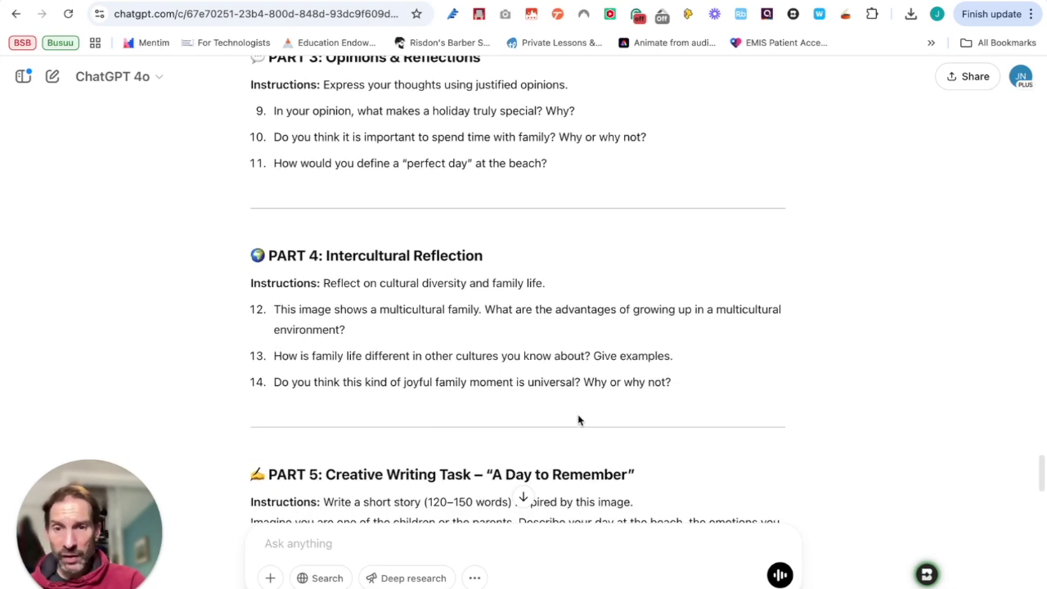
scroll(577, 415, "down", 1)
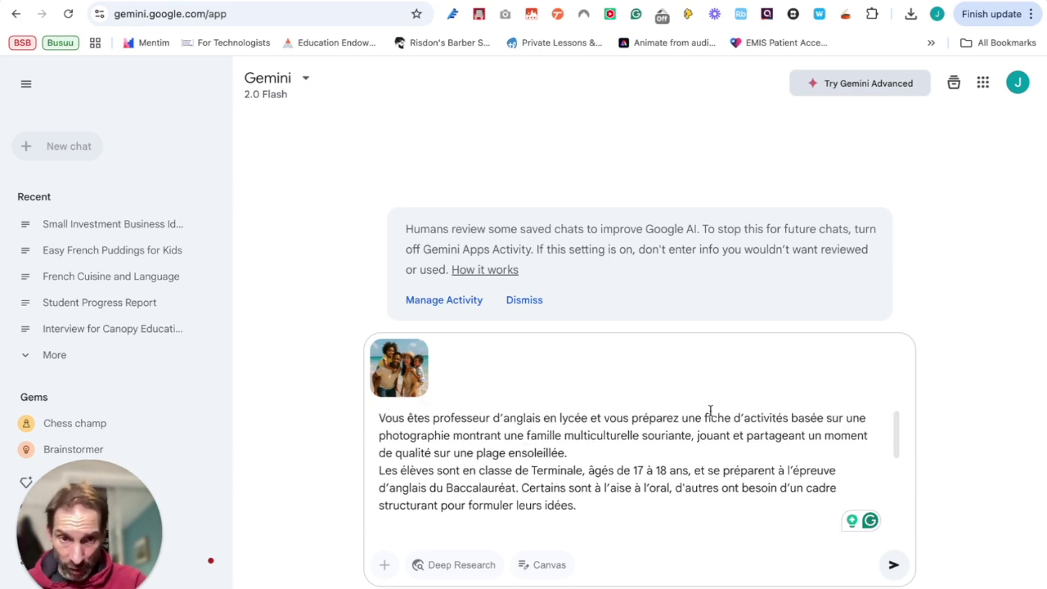
- Switch to Gemini 2.0 Flash, submit the beach family photo with the same Terminale activity-sheet prompt, and read the opening sections of its answer
left_click(893, 564)
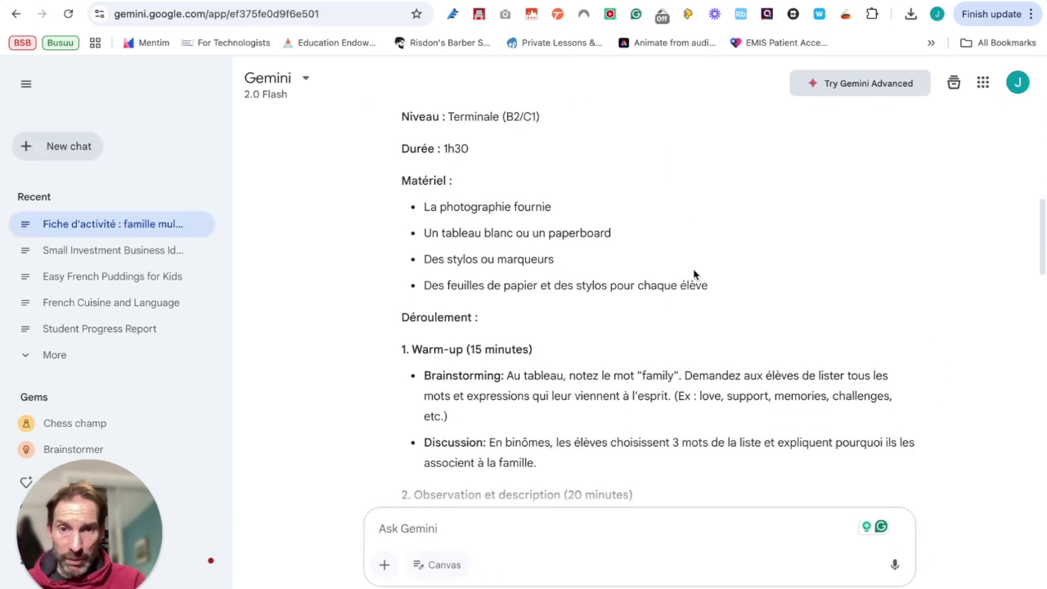
scroll(580, 272, "down", 2)
scroll(581, 271, "down", 4)
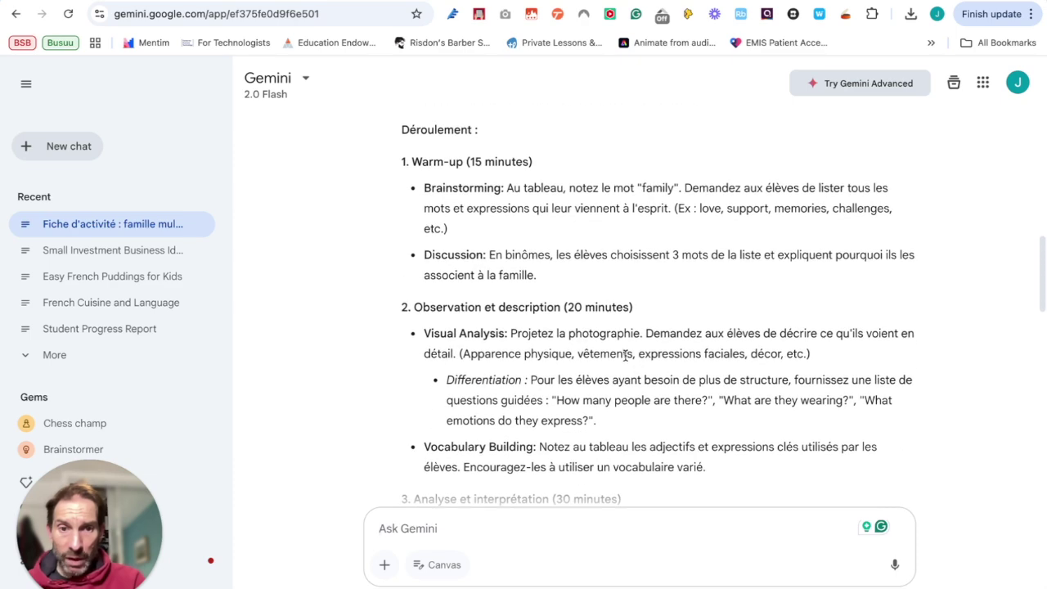
scroll(630, 355, "down", 2)
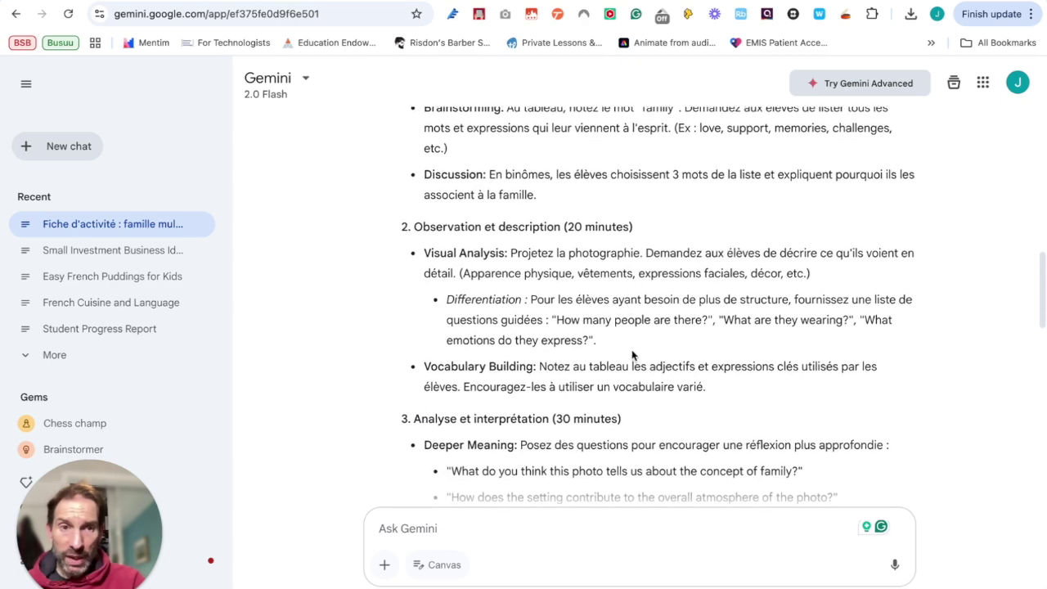
scroll(625, 343, "down", 3)
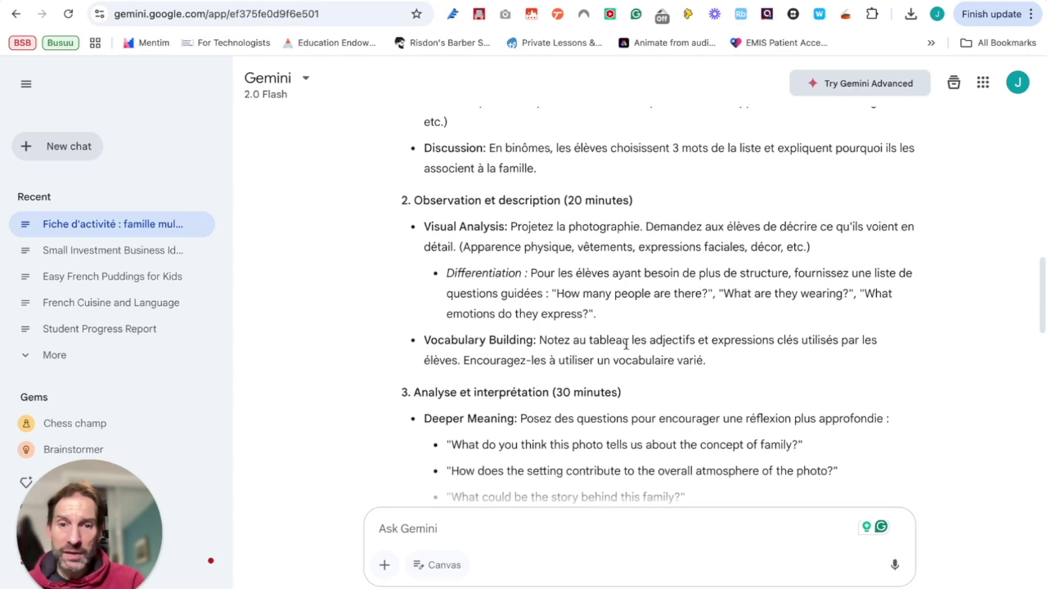
scroll(625, 343, "down", 2)
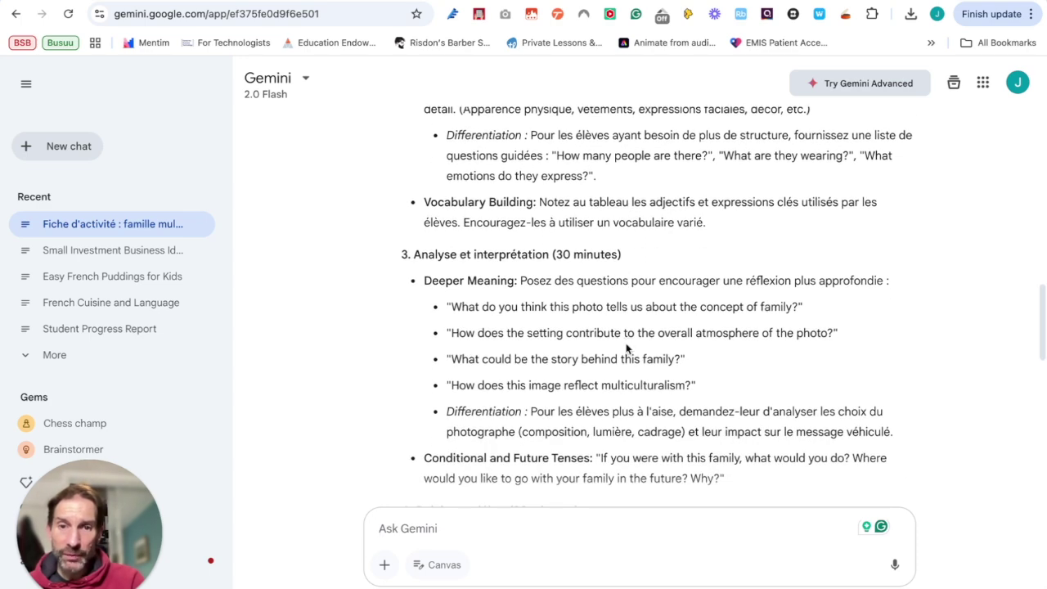
- Examine Gemini's whole lesson plan, from the materials and warm-up through analysis, debate and written production to the evaluation criteria
scroll(625, 346, "up", 10)
scroll(624, 339, "down", 1)
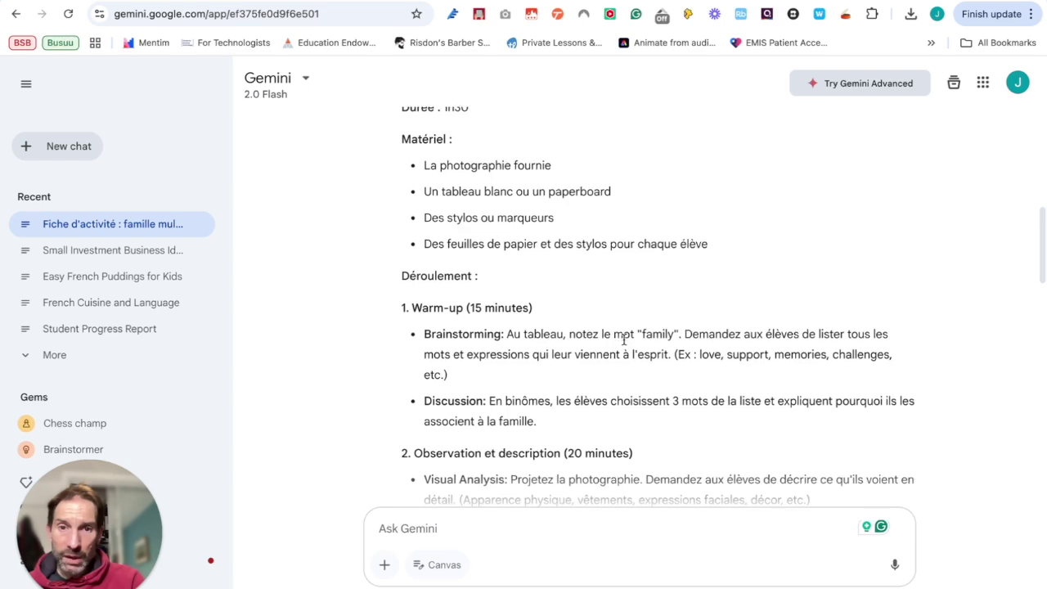
scroll(624, 339, "down", 7)
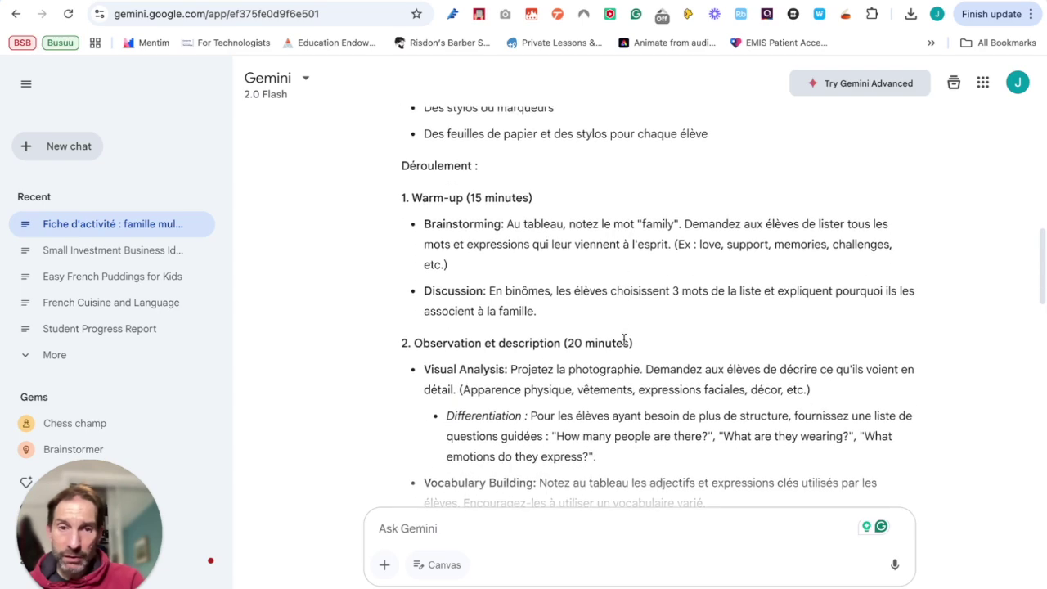
scroll(624, 339, "down", 5)
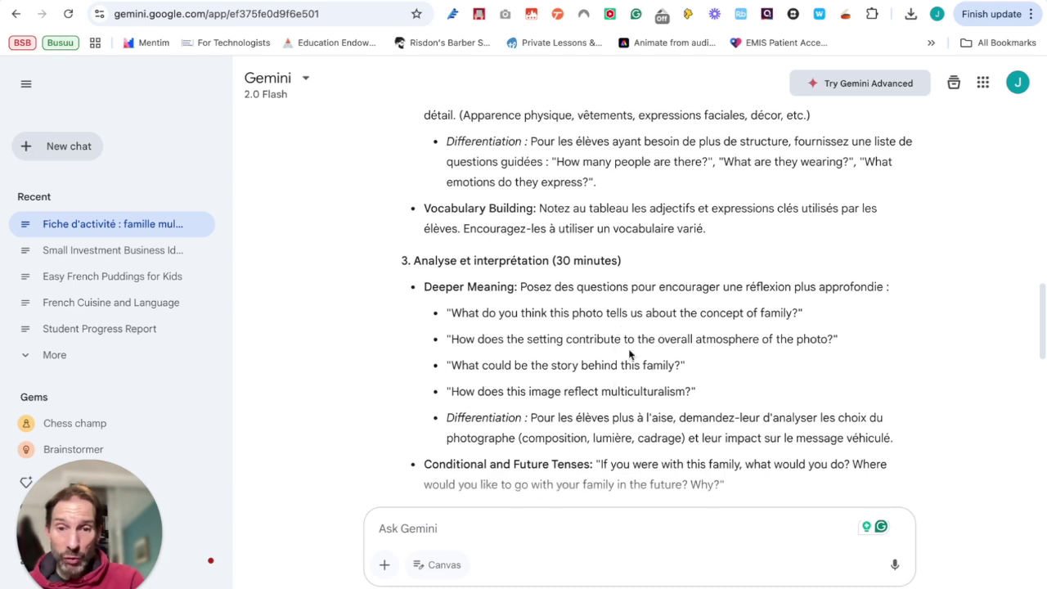
scroll(628, 350, "down", 2)
scroll(627, 352, "down", 4)
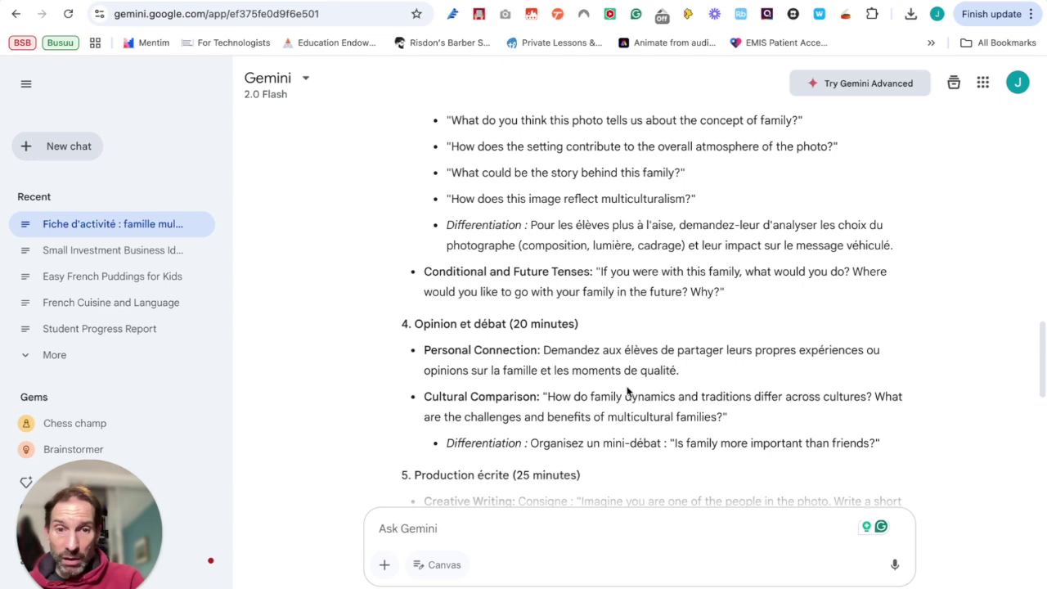
scroll(643, 423, "down", 5)
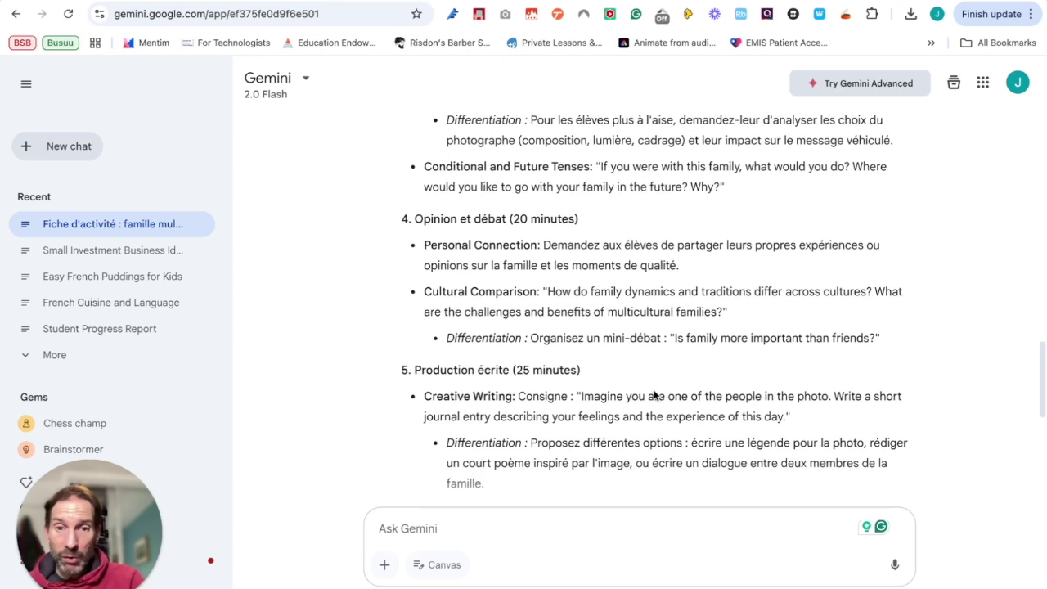
scroll(653, 396, "down", 3)
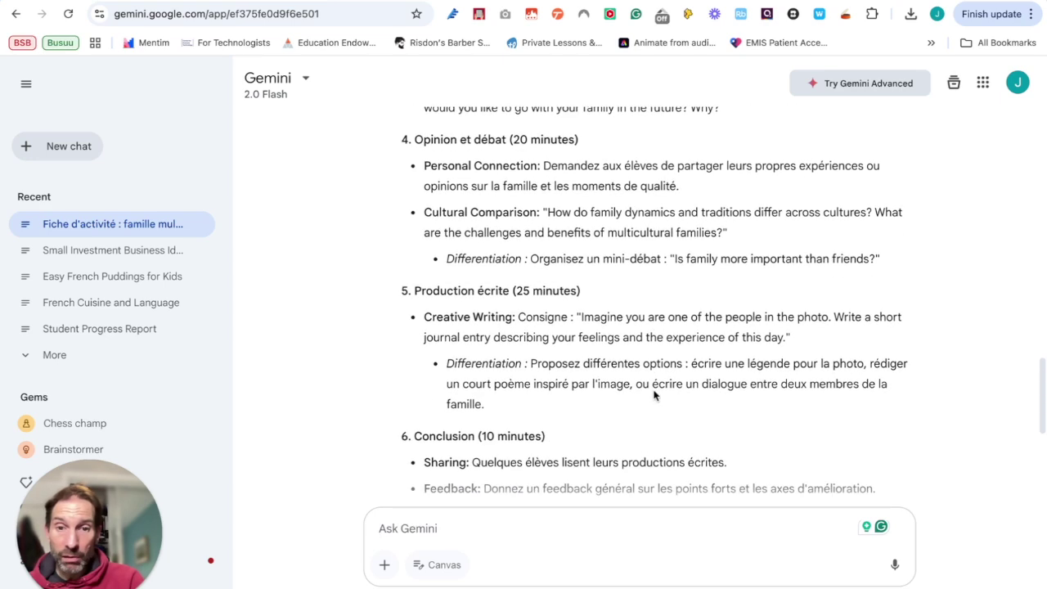
scroll(654, 390, "down", 3)
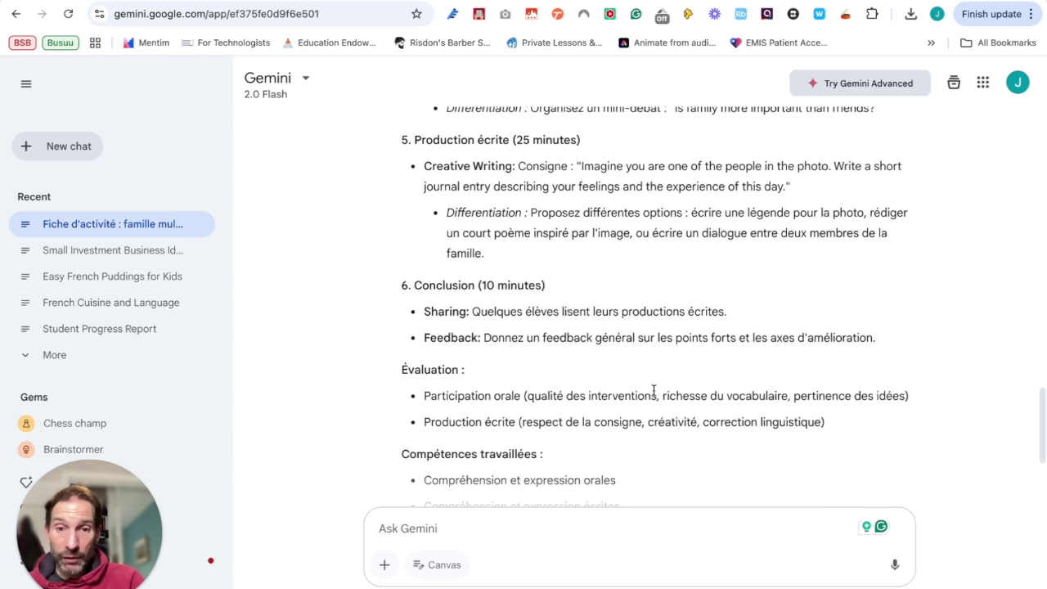
scroll(654, 390, "up", 20)
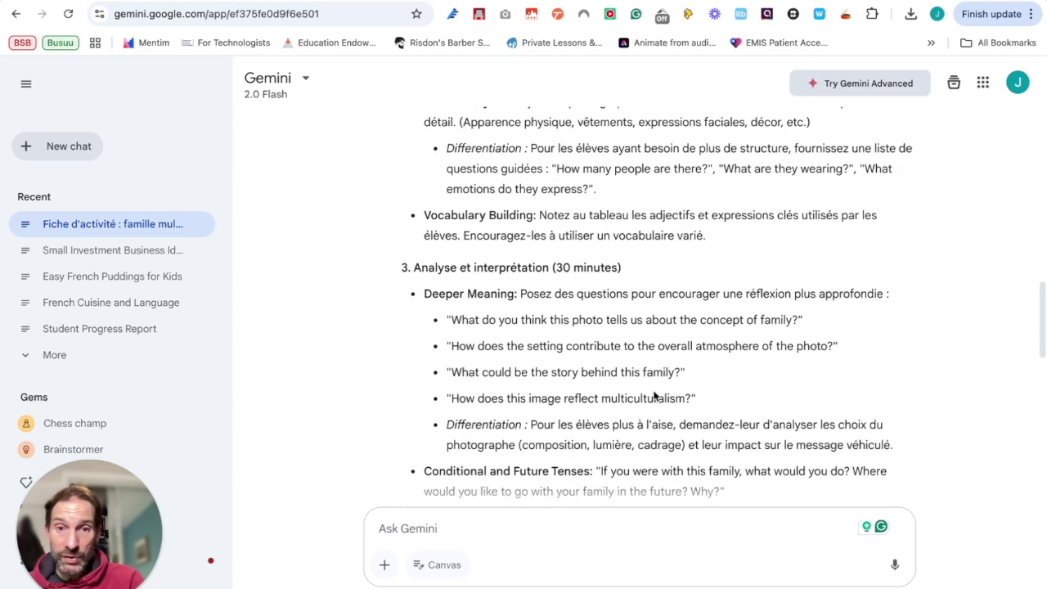
scroll(653, 392, "up", 10)
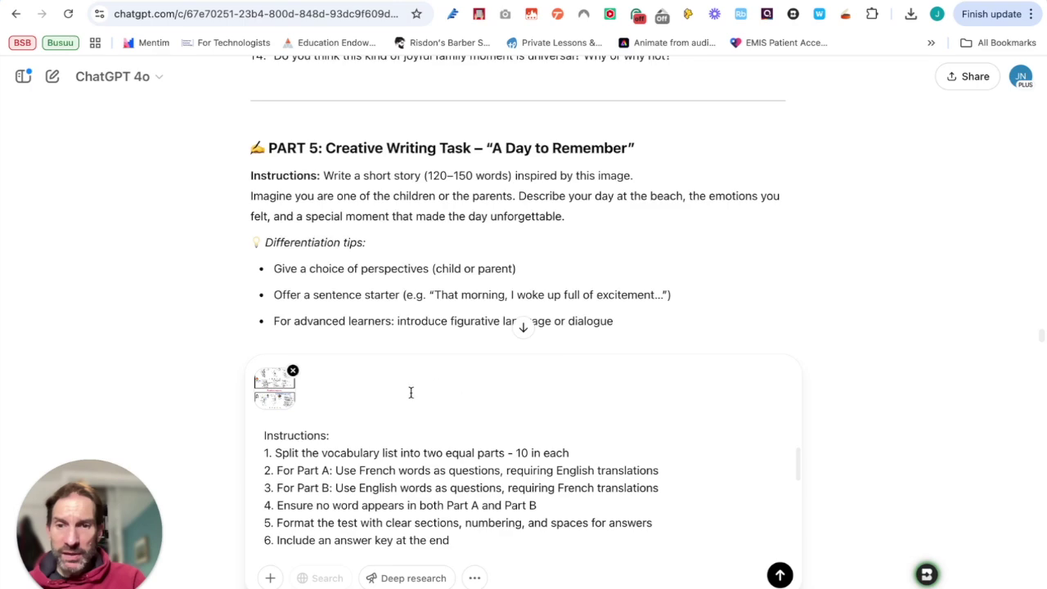
- Return to ChatGPT, check the attached "Comment ça va?" poster and instructions, and submit the French-English vocabulary test prompt with 10 items per part
left_click(285, 394)
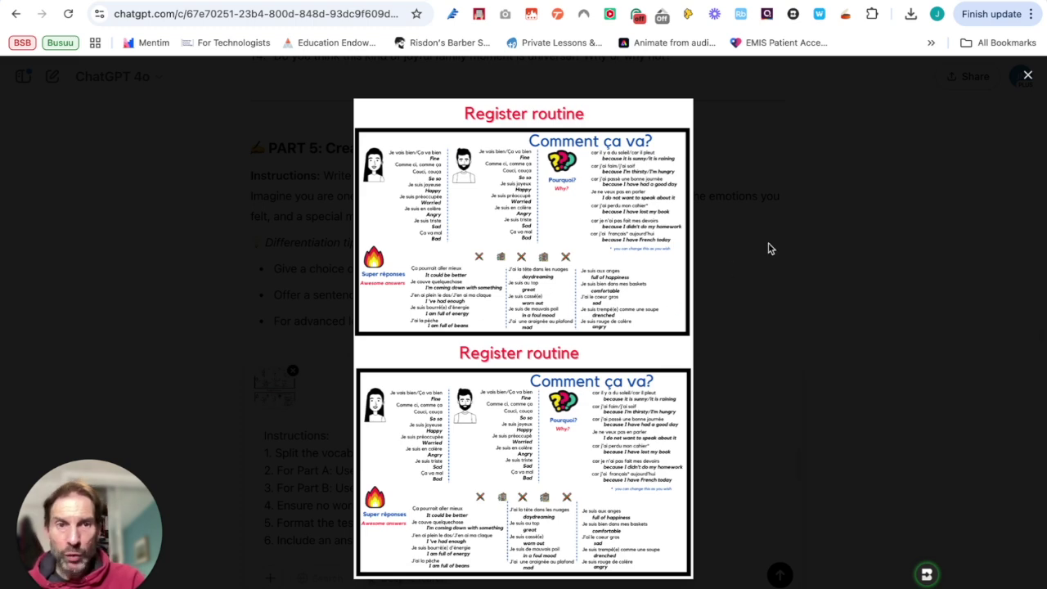
left_click(1028, 76)
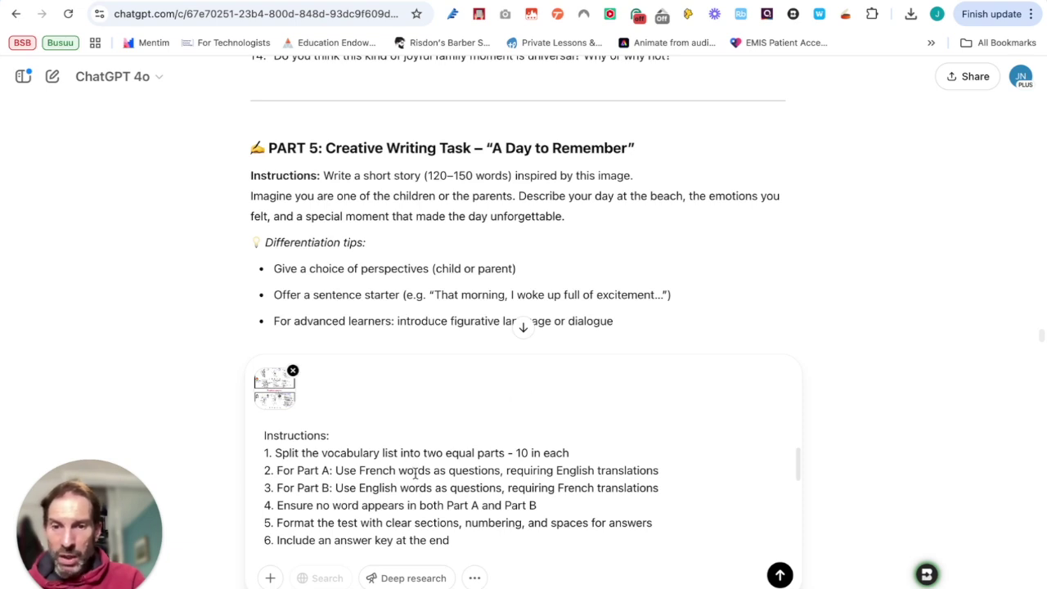
scroll(383, 463, "down", 1)
scroll(386, 464, "up", 2)
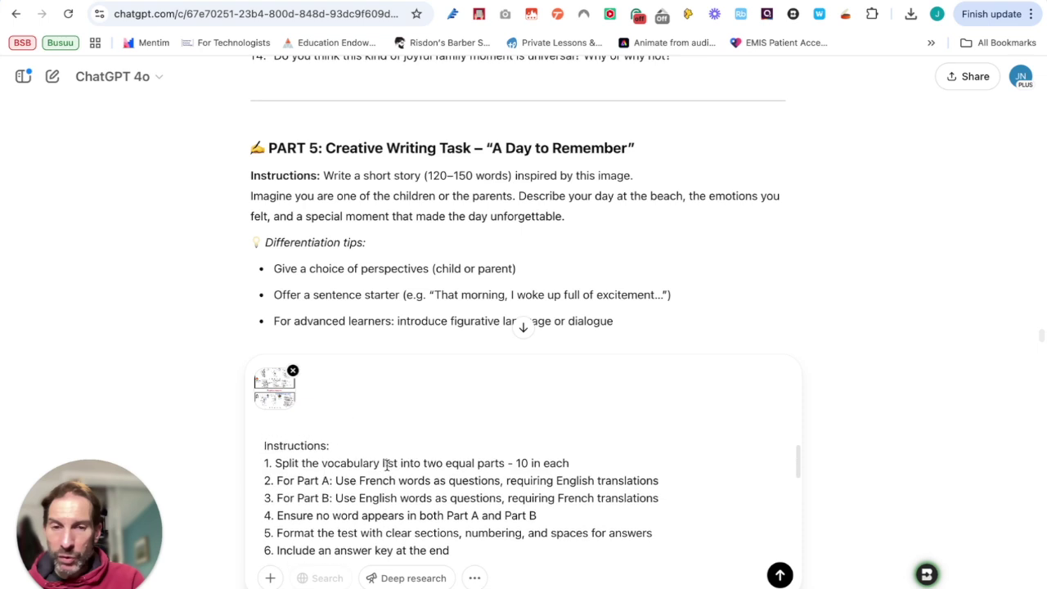
scroll(387, 465, "down", 2)
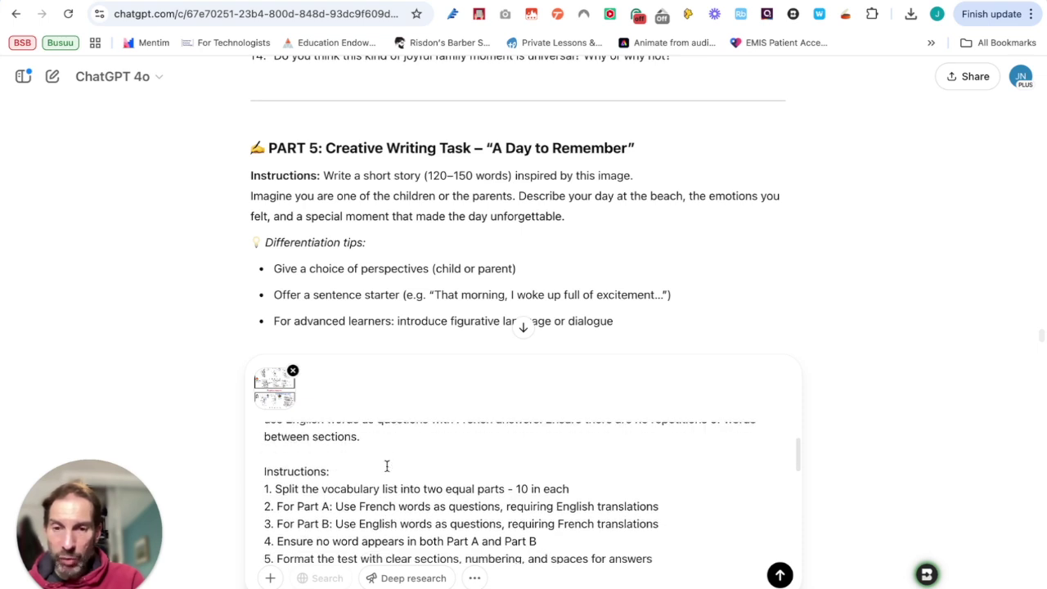
scroll(387, 466, "up", 2)
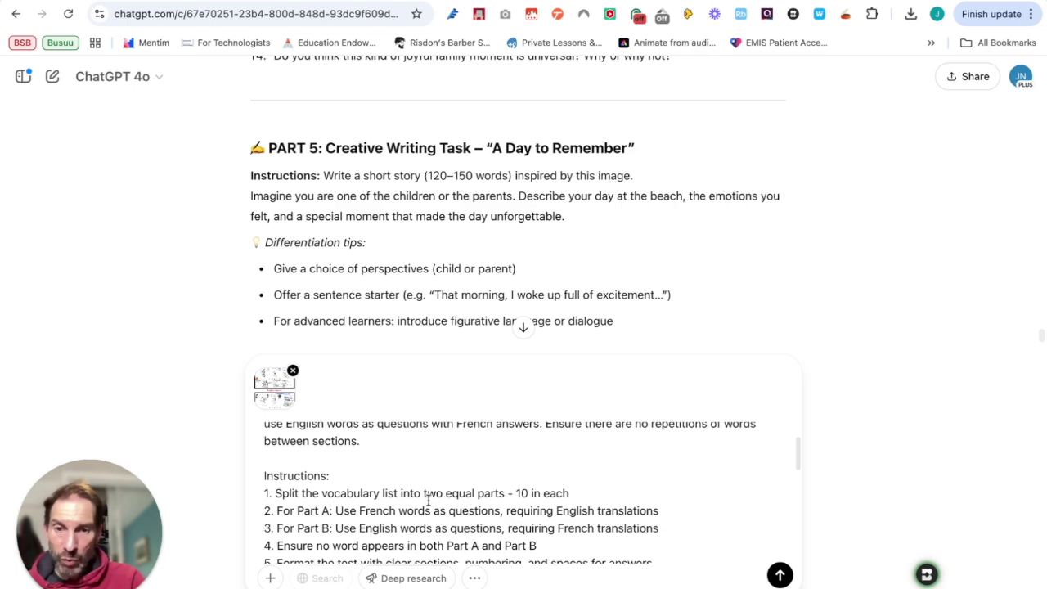
left_click(780, 575)
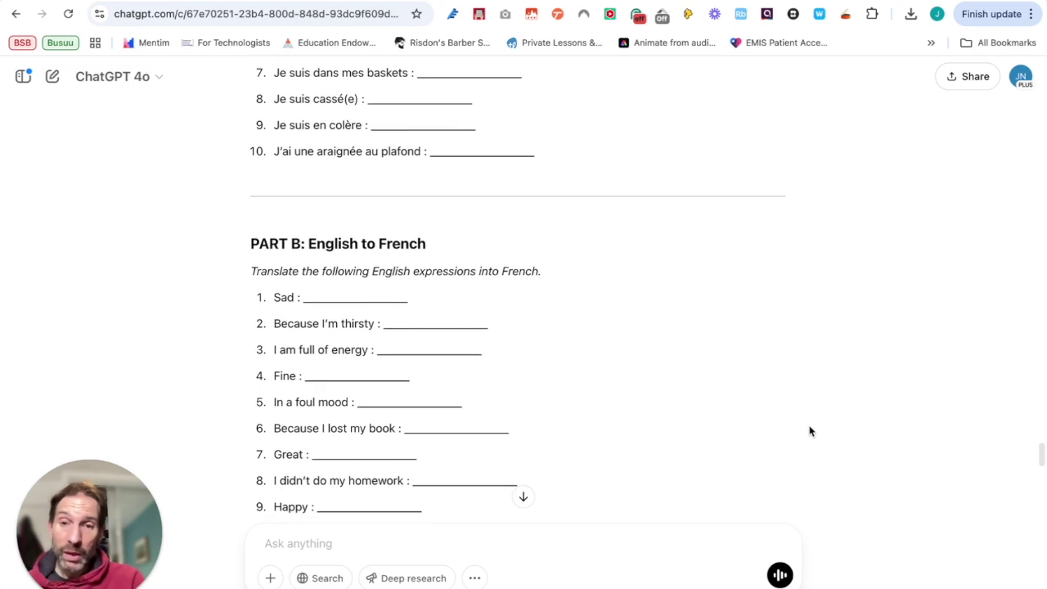
- Examine the vocabulary test's Part B and answer key against the submitted prompt format and the Register routine posters
scroll(809, 431, "down", 3)
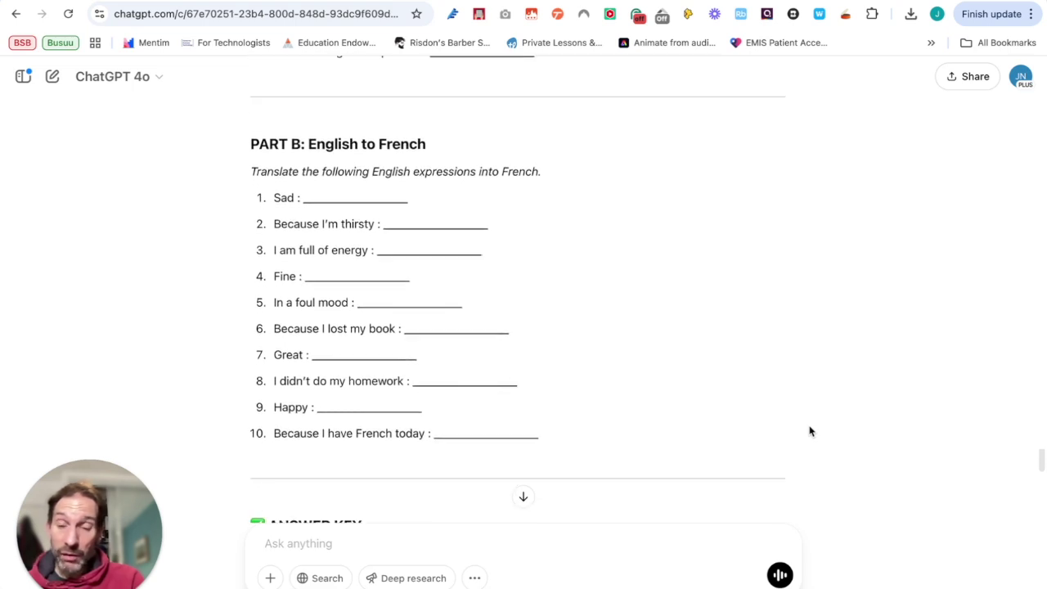
scroll(810, 431, "down", 10)
scroll(809, 431, "down", 10)
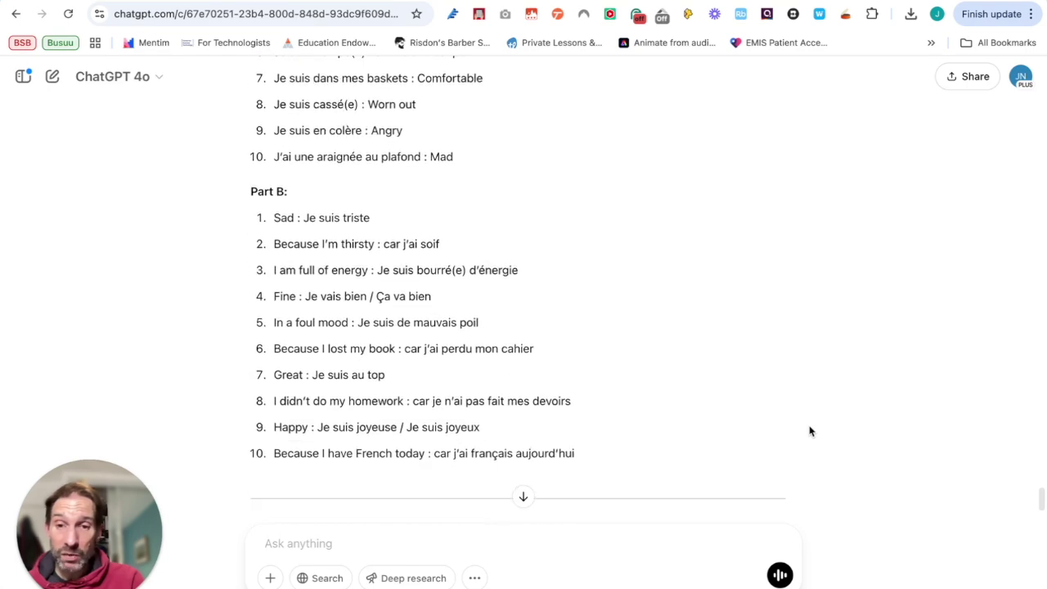
scroll(809, 431, "up", 20)
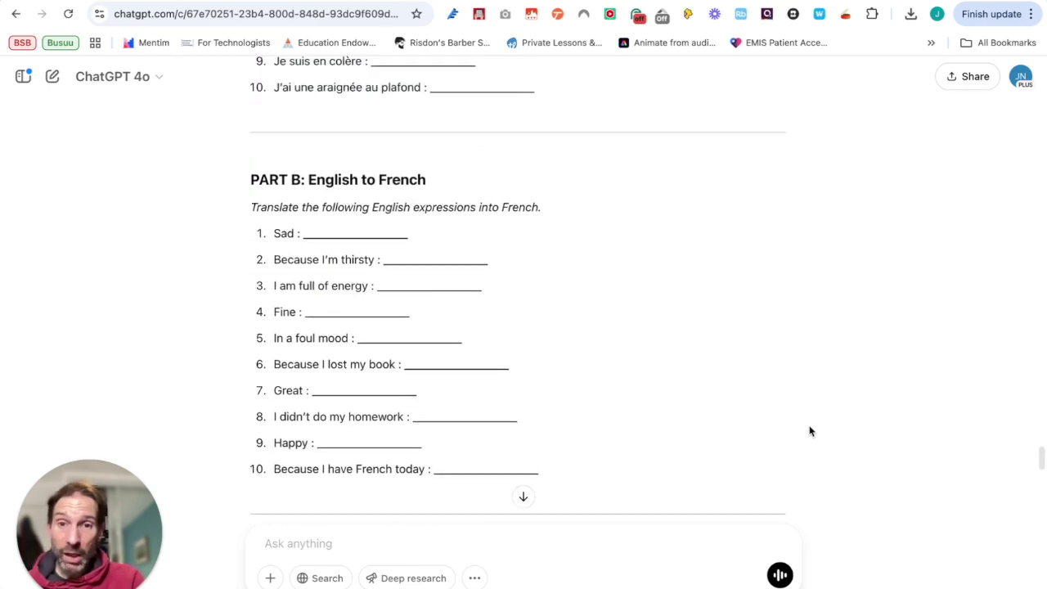
scroll(809, 431, "up", 20)
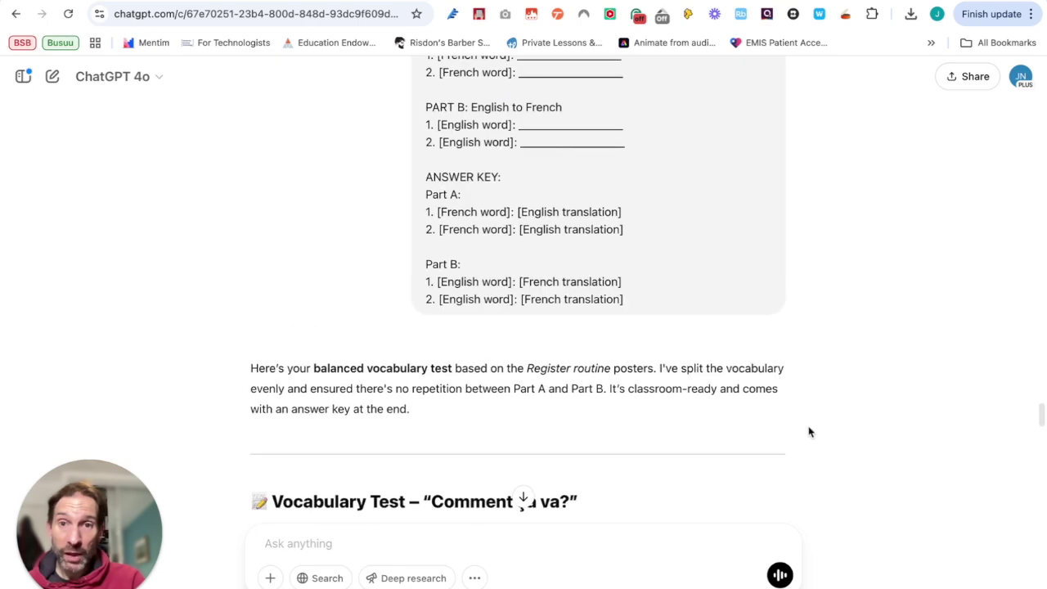
scroll(809, 431, "up", 10)
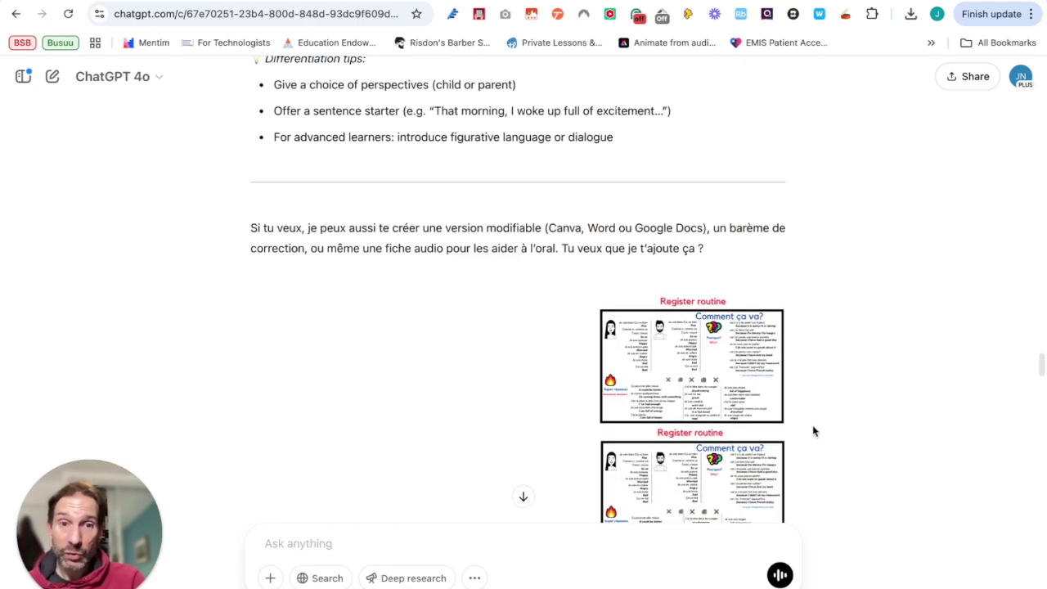
scroll(813, 430, "down", 2)
scroll(813, 430, "down", 2)
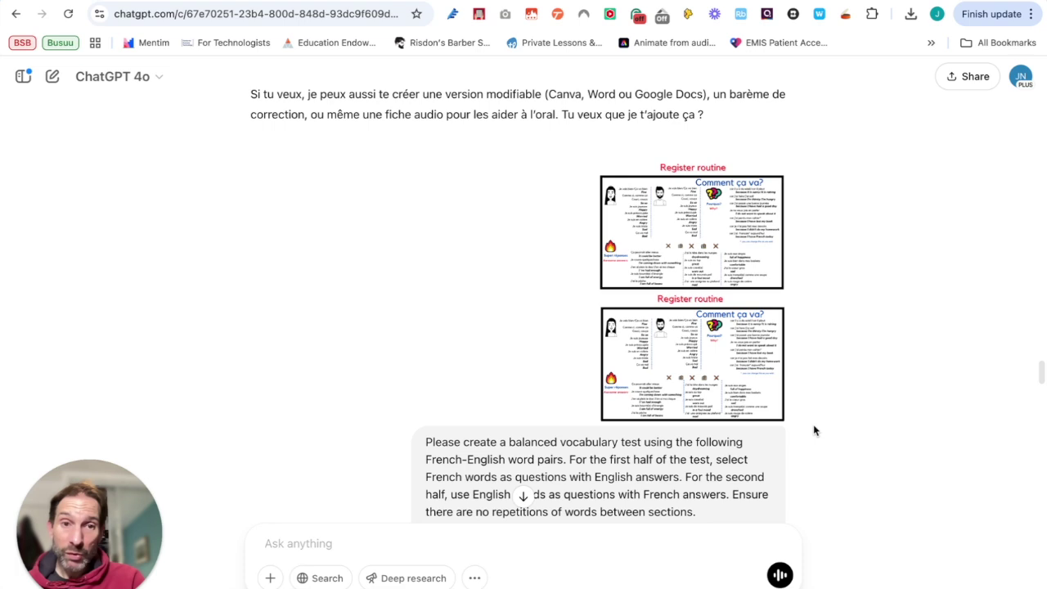